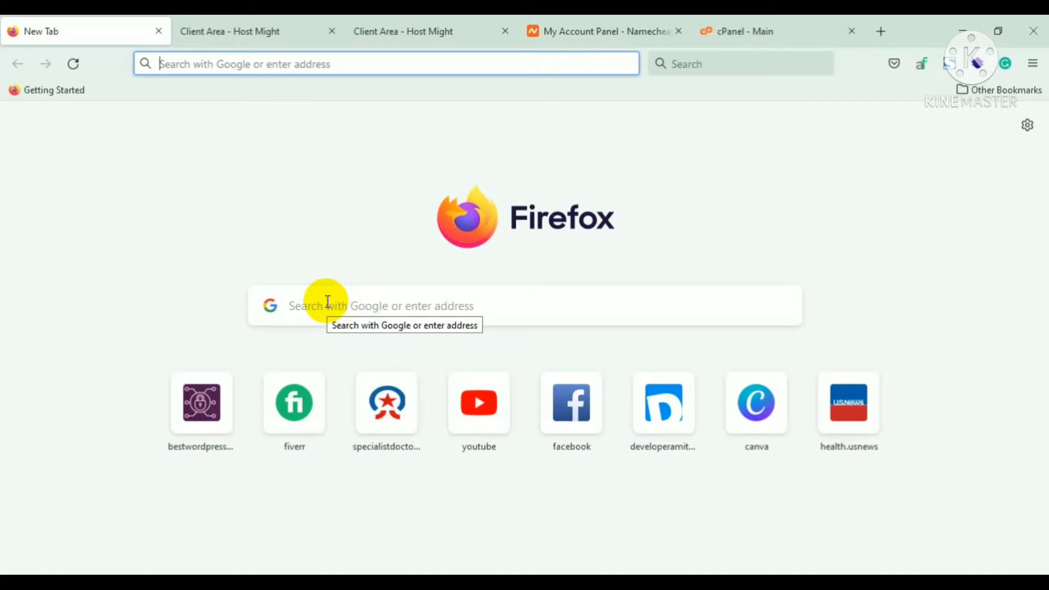
# Search Google for hostmight and open the HostMight website from the results.
pyautogui.click(326, 302)
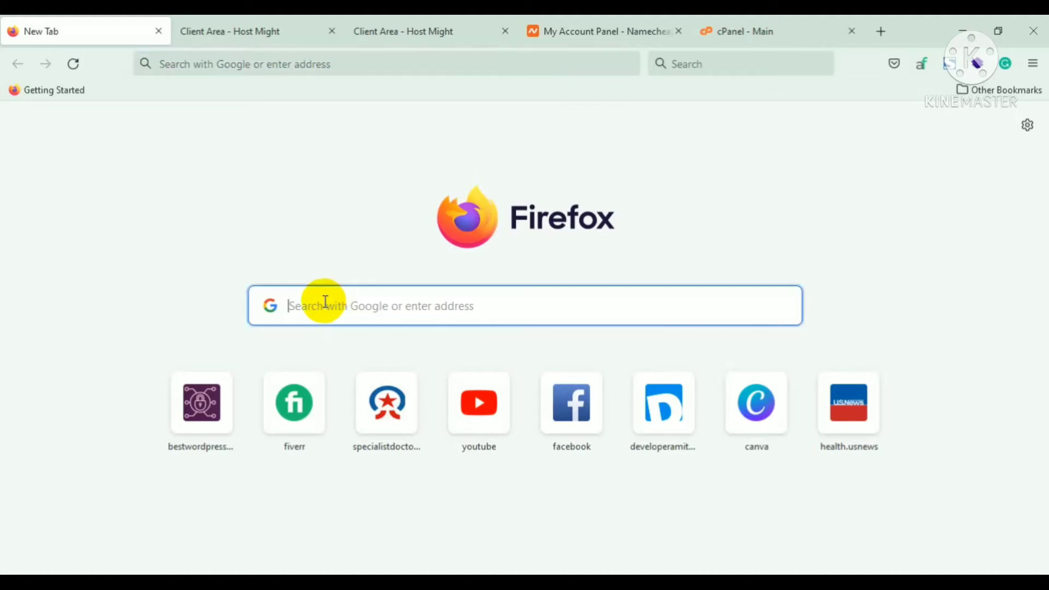
pyautogui.write('H')
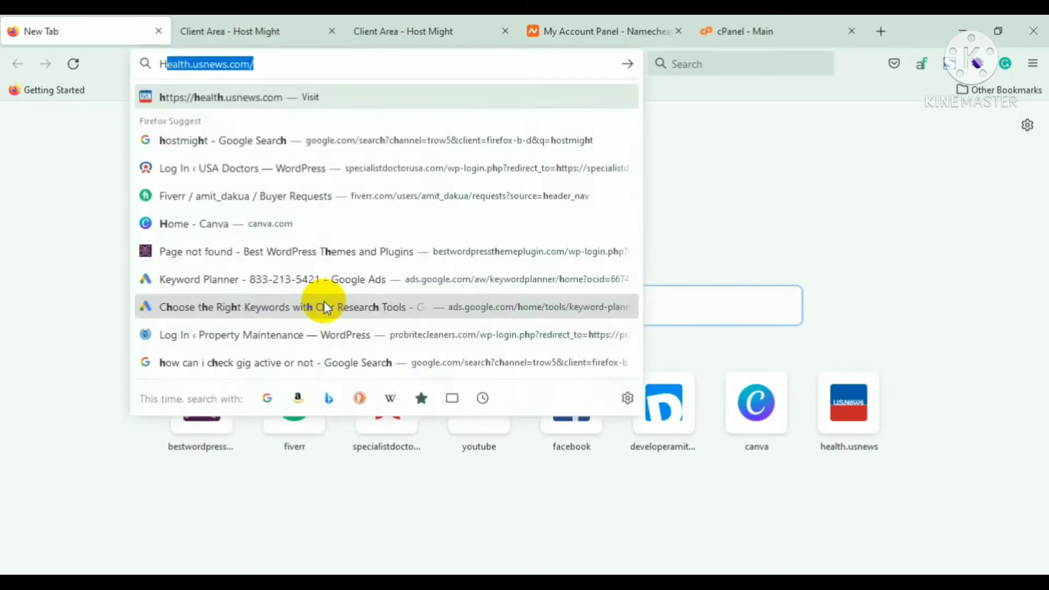
pyautogui.write('ost')
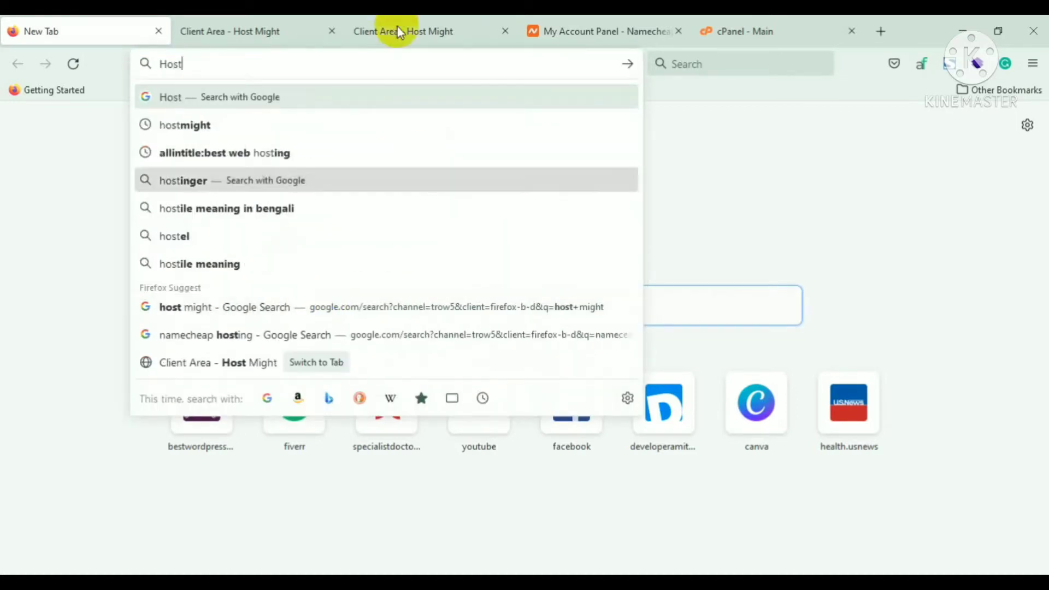
pyautogui.click(196, 131)
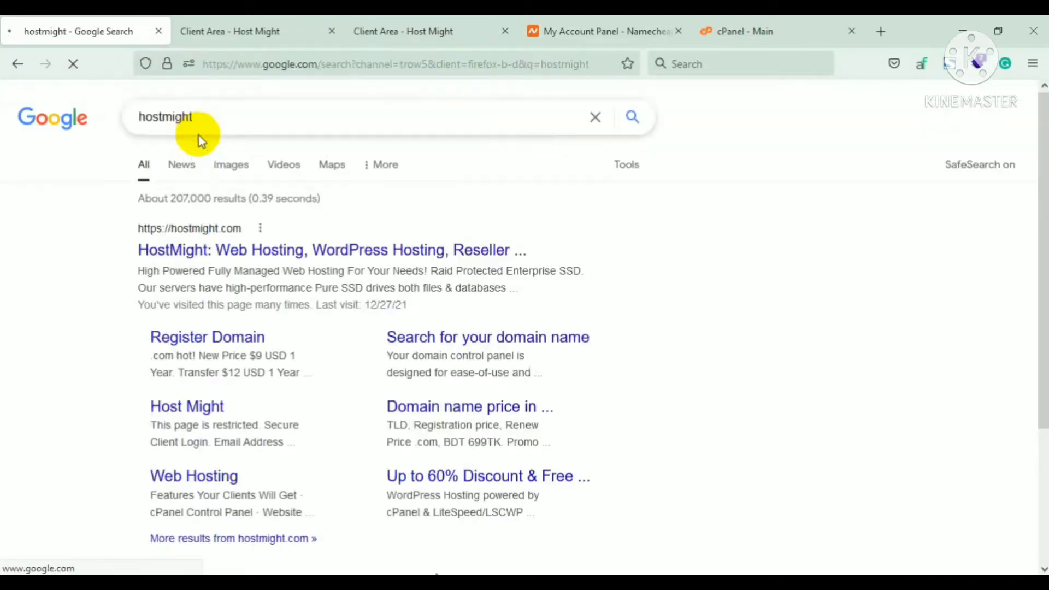
pyautogui.click(238, 252)
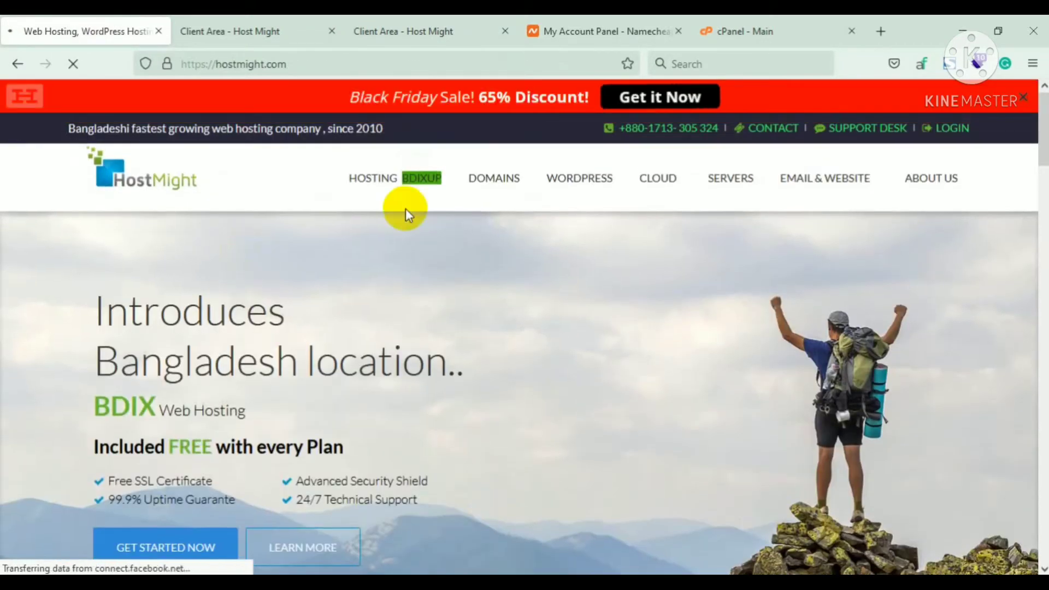
# Go from the HostMight homepage to the signed-in Host Might client area dashboard.
pyautogui.moveTo(903, 173)
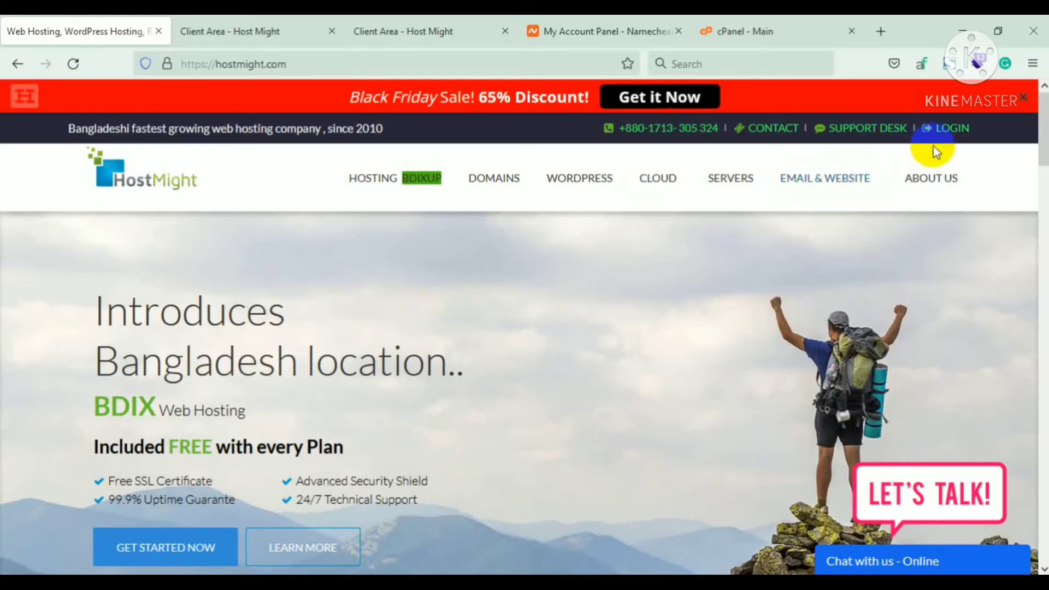
pyautogui.click(950, 131)
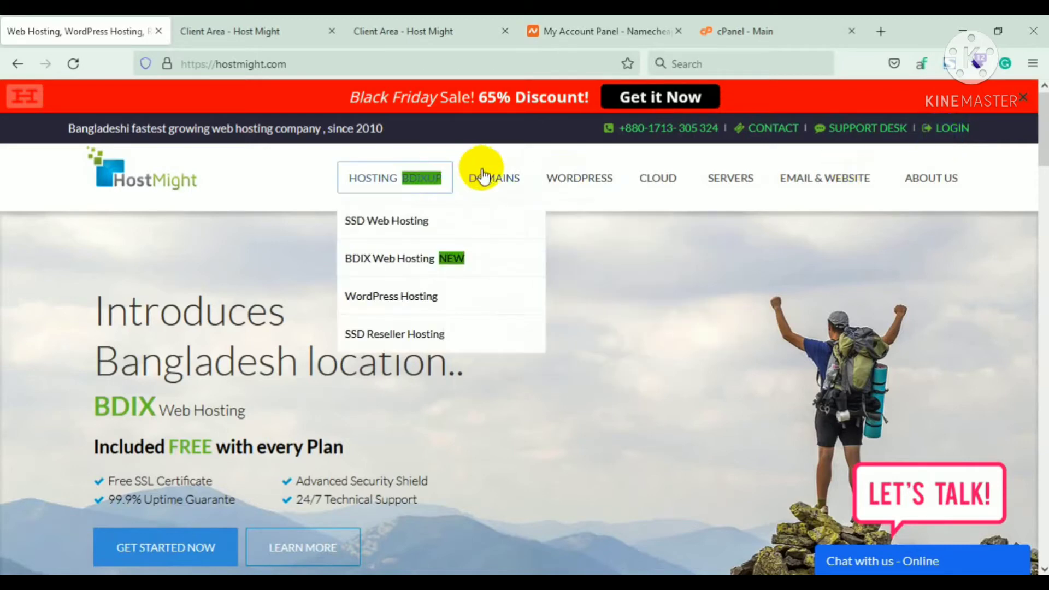
pyautogui.moveTo(498, 183)
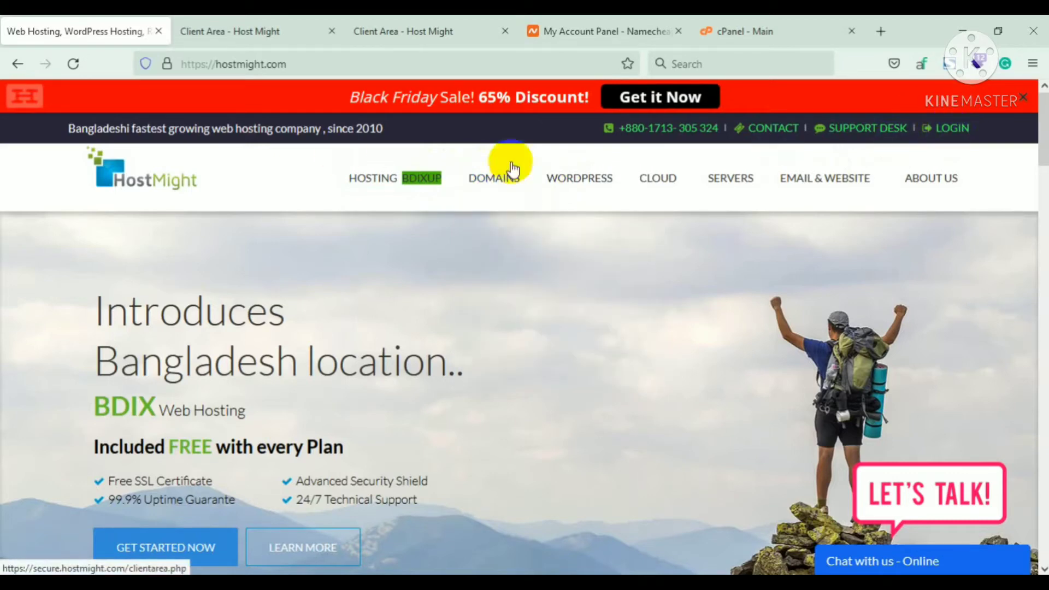
pyautogui.click(250, 36)
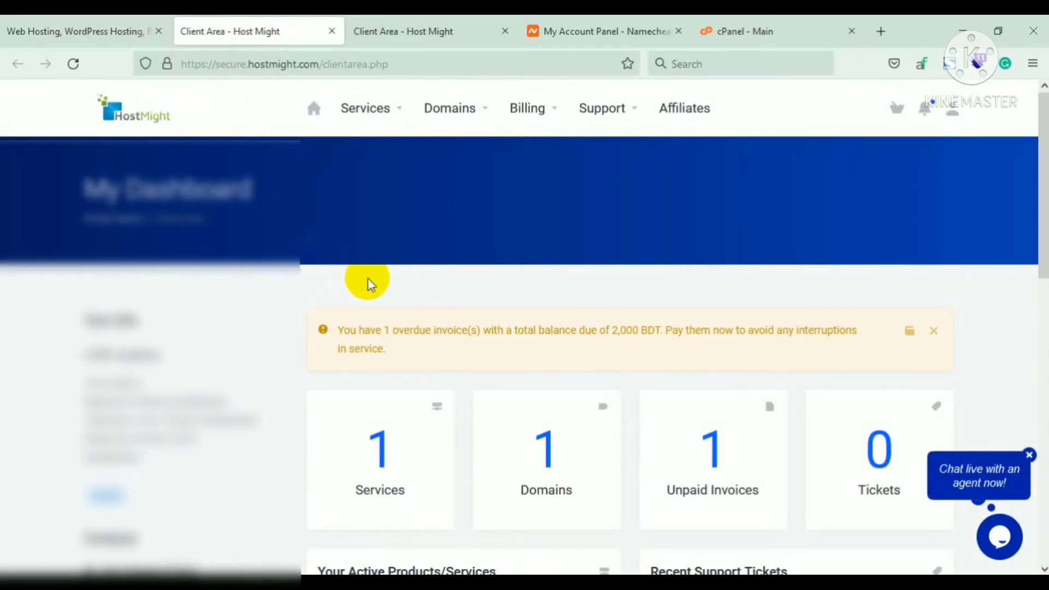
# Look over the client area dashboard and open the My Domains list.
pyautogui.scroll(-4, 368, 281)
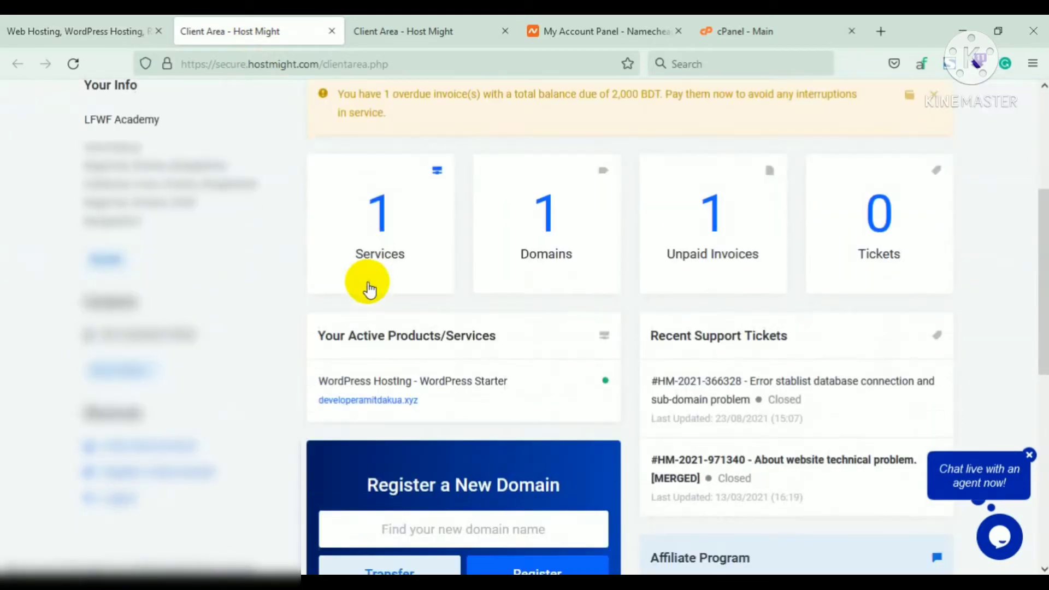
pyautogui.scroll(-2, 388, 295)
pyautogui.scroll(-6, 405, 364)
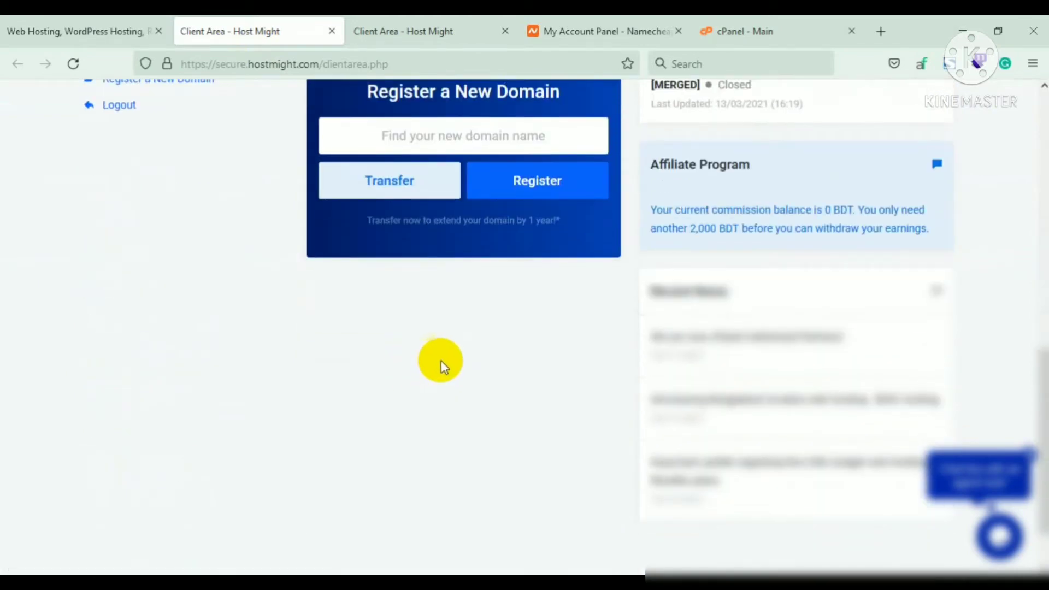
pyautogui.scroll(12, 441, 363)
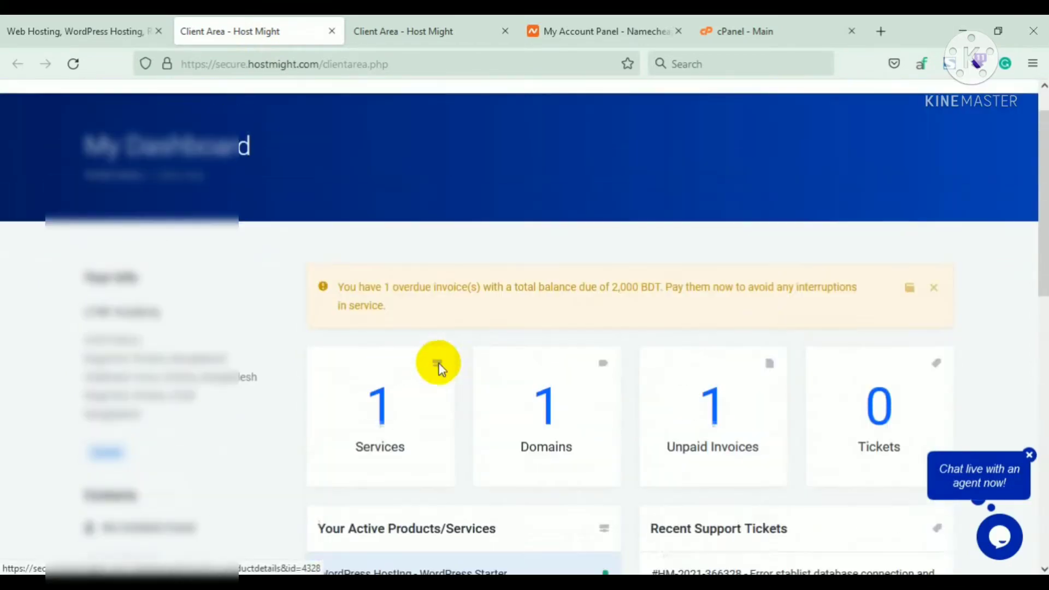
pyautogui.click(453, 112)
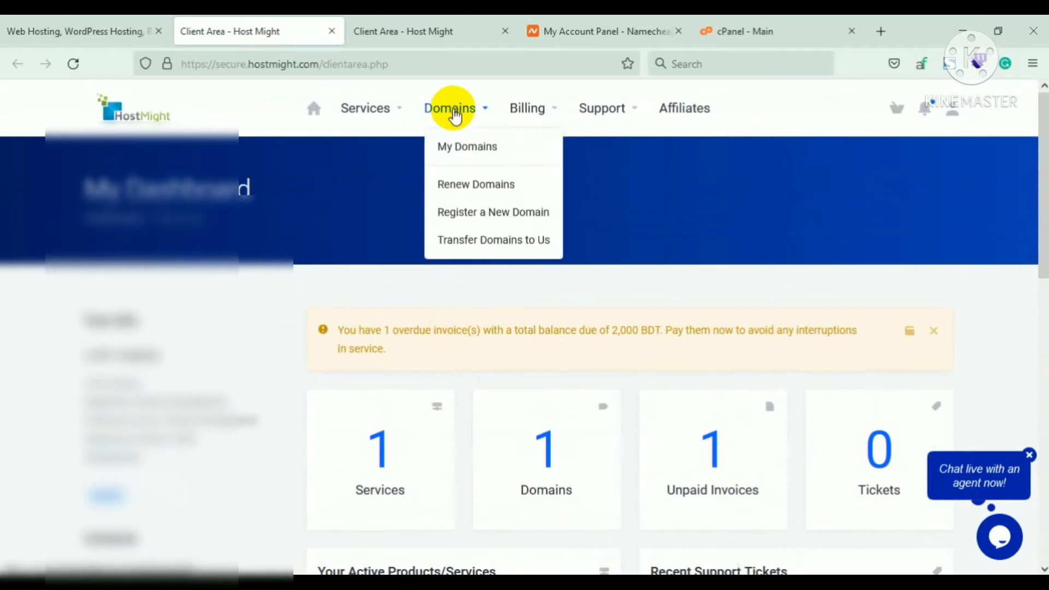
pyautogui.click(452, 148)
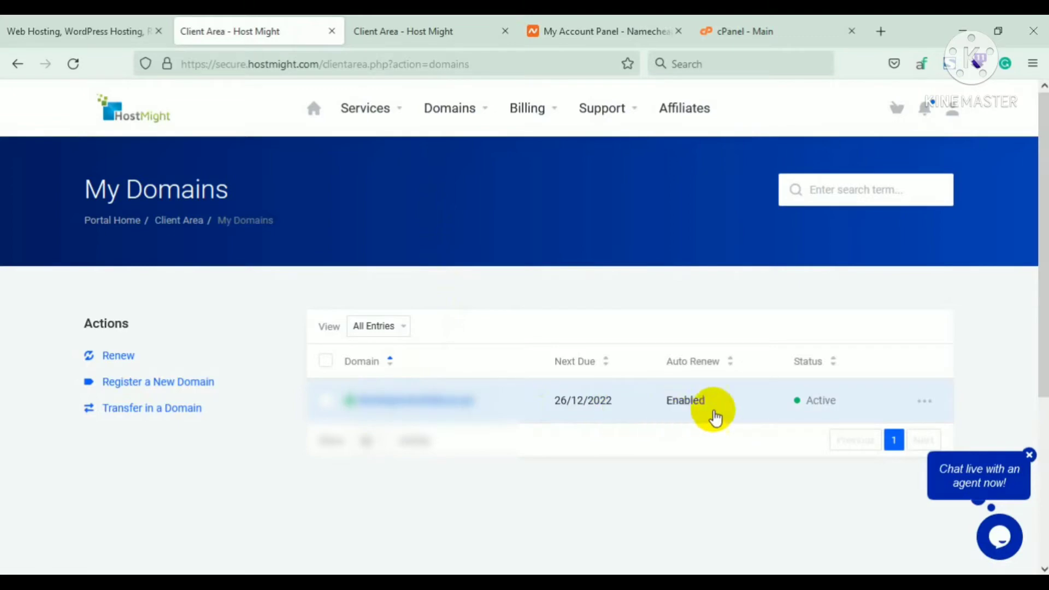
# Open the Manage Domain page for the active .xyz domain.
pyautogui.scroll(-2, 770, 418)
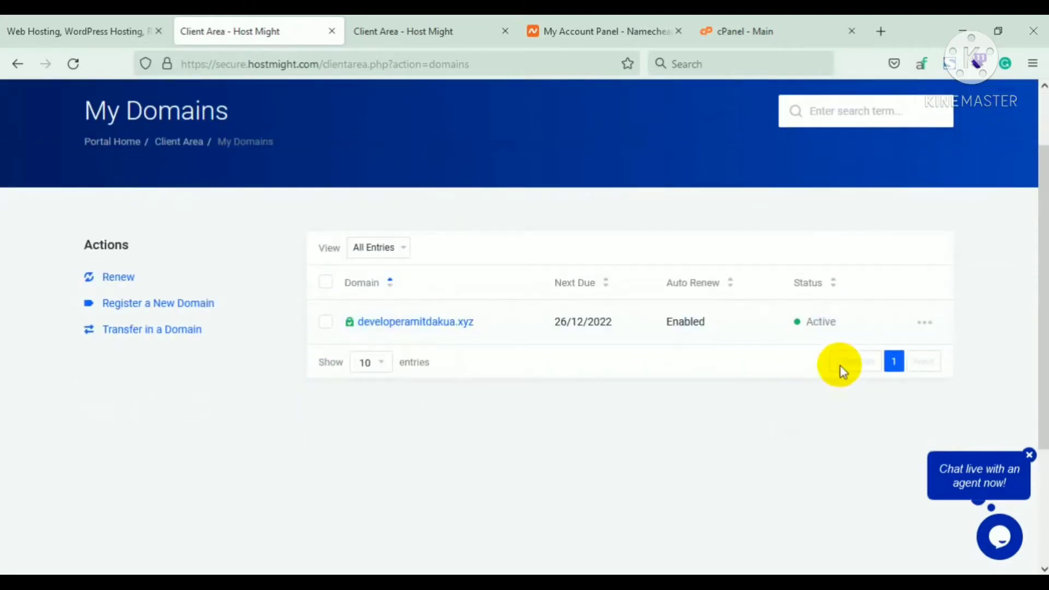
pyautogui.click(923, 326)
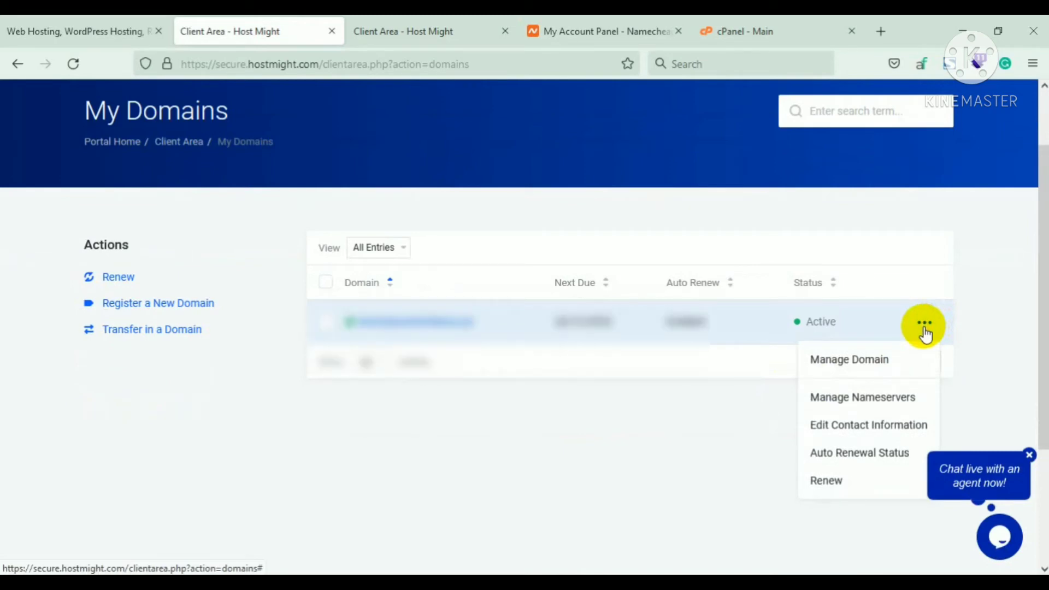
pyautogui.click(852, 362)
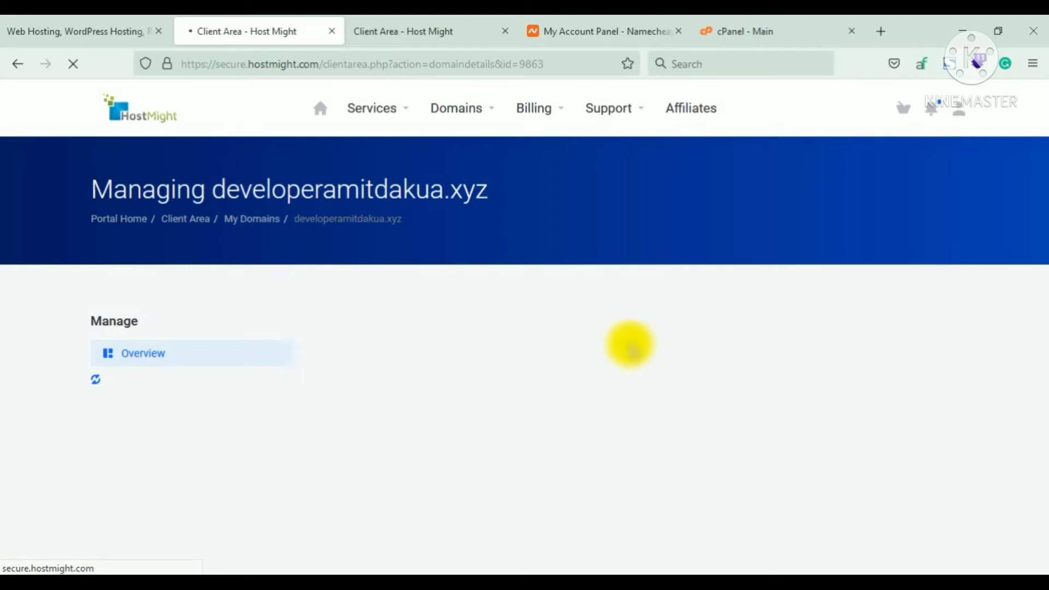
# Review the domain's overview and SSL details, and open the settings for changing its nameservers.
pyautogui.scroll(-6, 592, 338)
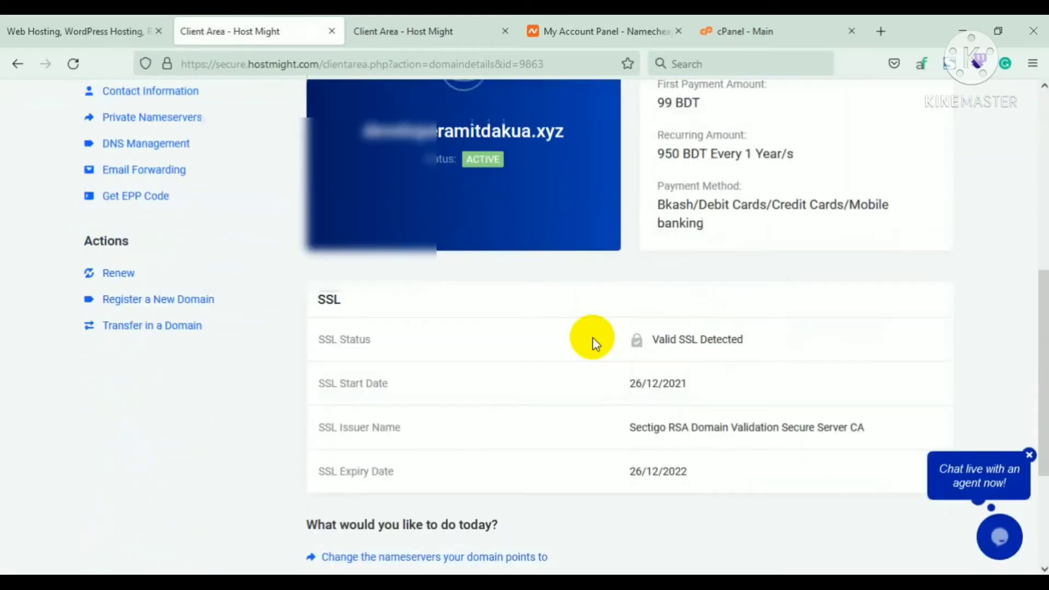
pyautogui.scroll(-3, 592, 336)
pyautogui.scroll(9, 583, 338)
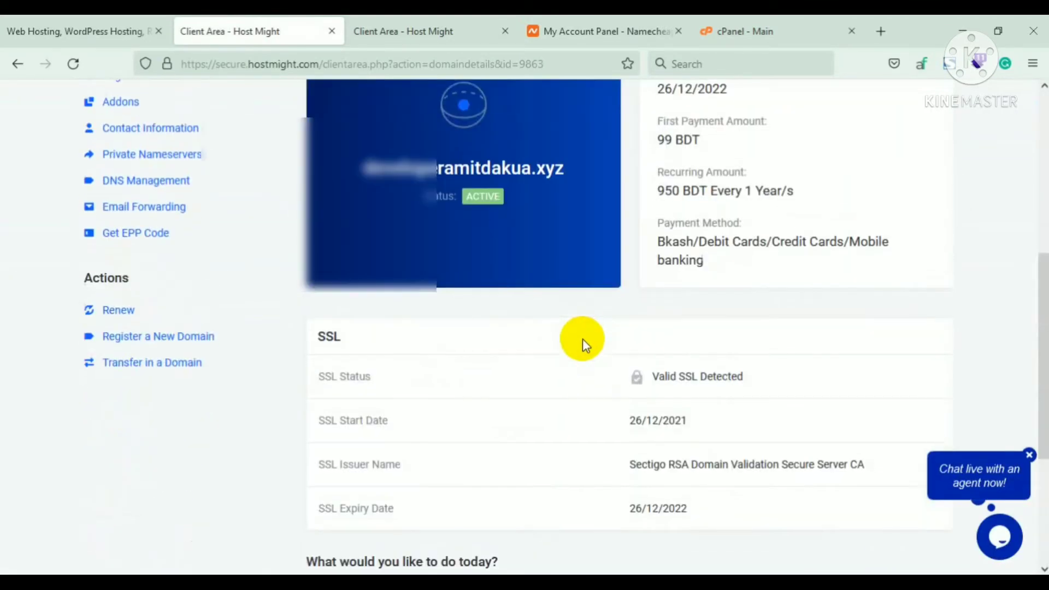
pyautogui.scroll(-4, 583, 339)
pyautogui.scroll(-3, 582, 339)
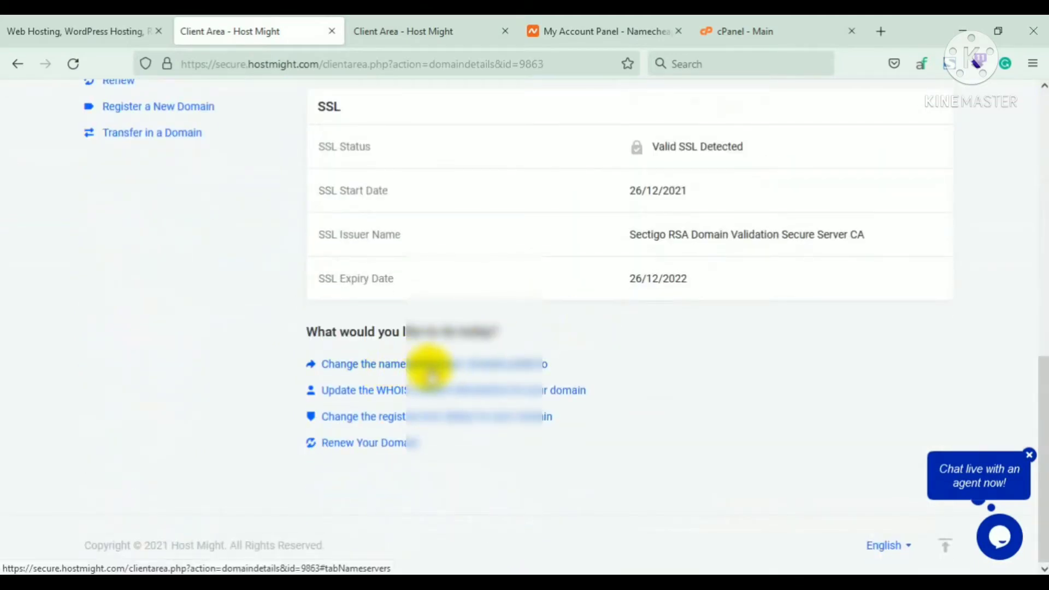
pyautogui.click(464, 365)
pyautogui.scroll(3, 463, 365)
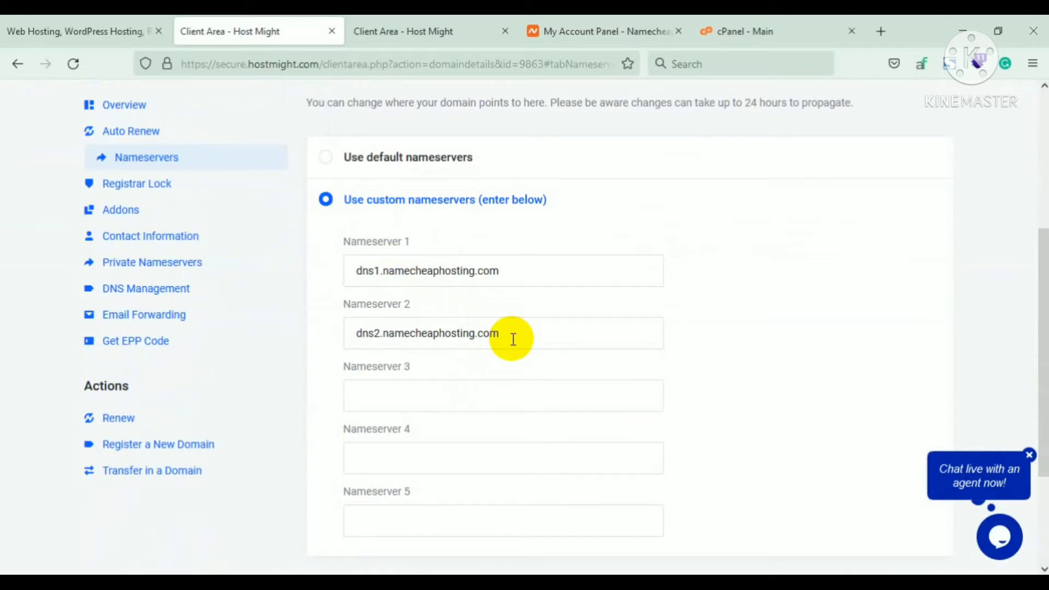
# View the original Host Might nameservers in the other client area tab and examine the Namecheap nameservers noted in Notepad.
pyautogui.click(421, 32)
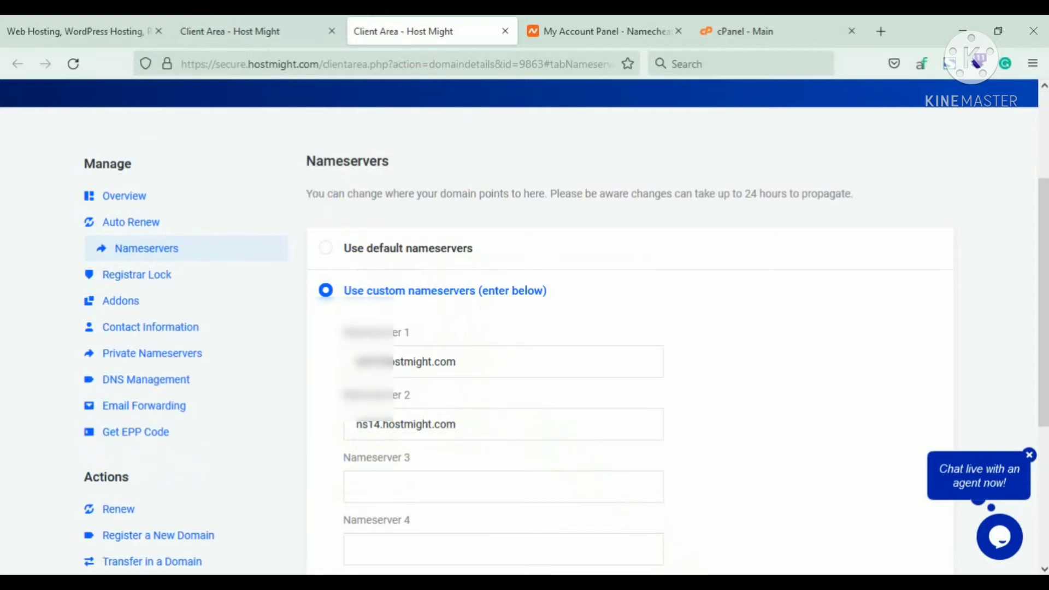
pyautogui.click(705, 588)
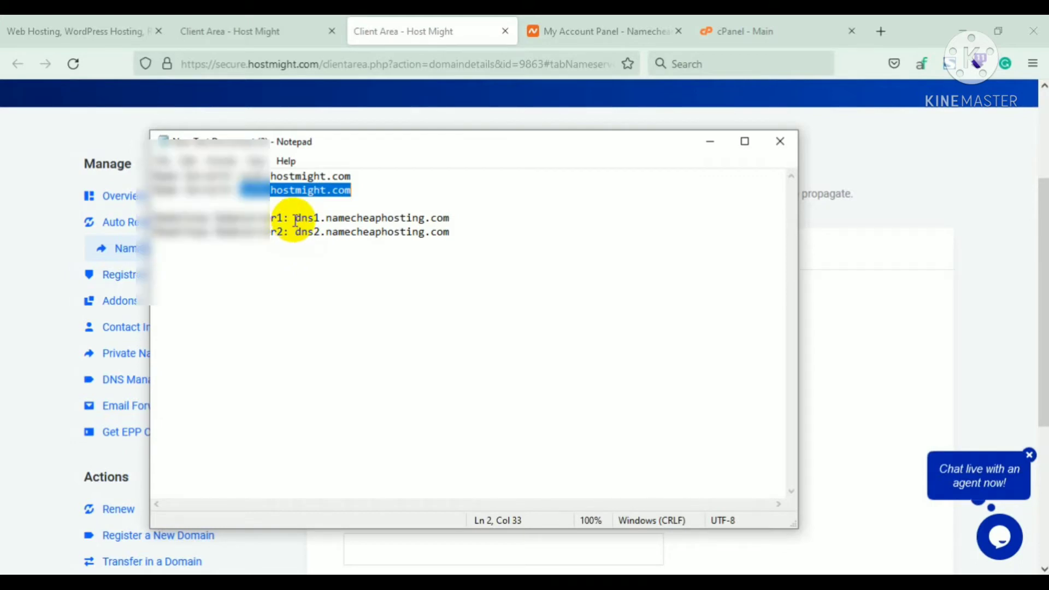
pyautogui.moveTo(296, 219)
pyautogui.mouseDown()
pyautogui.moveTo(451, 218)
pyautogui.moveTo(315, 217)
pyautogui.mouseUp()
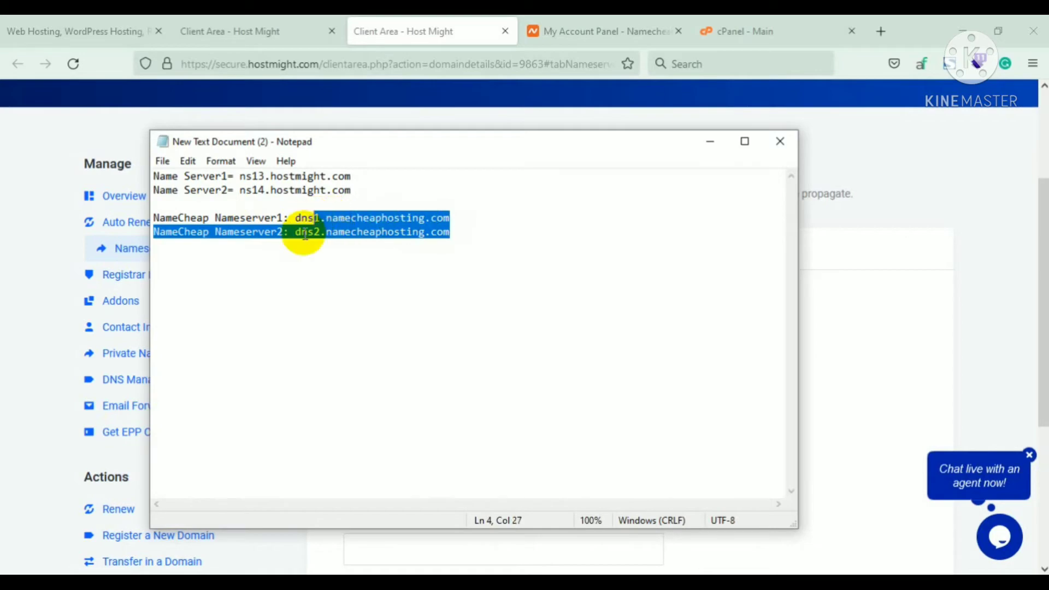
pyautogui.click(302, 233)
# Check the domain's custom Nameserver 1 and 2 entries against the Notepad notes and locate the option for submitting nameserver changes.
pyautogui.click(266, 38)
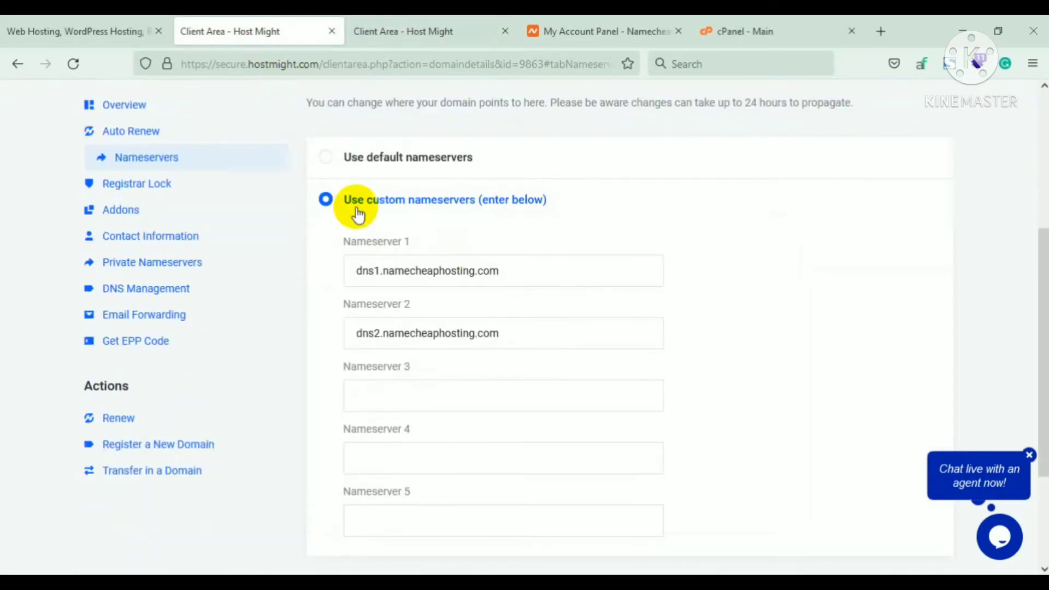
pyautogui.moveTo(506, 271); pyautogui.dragTo(320, 283)
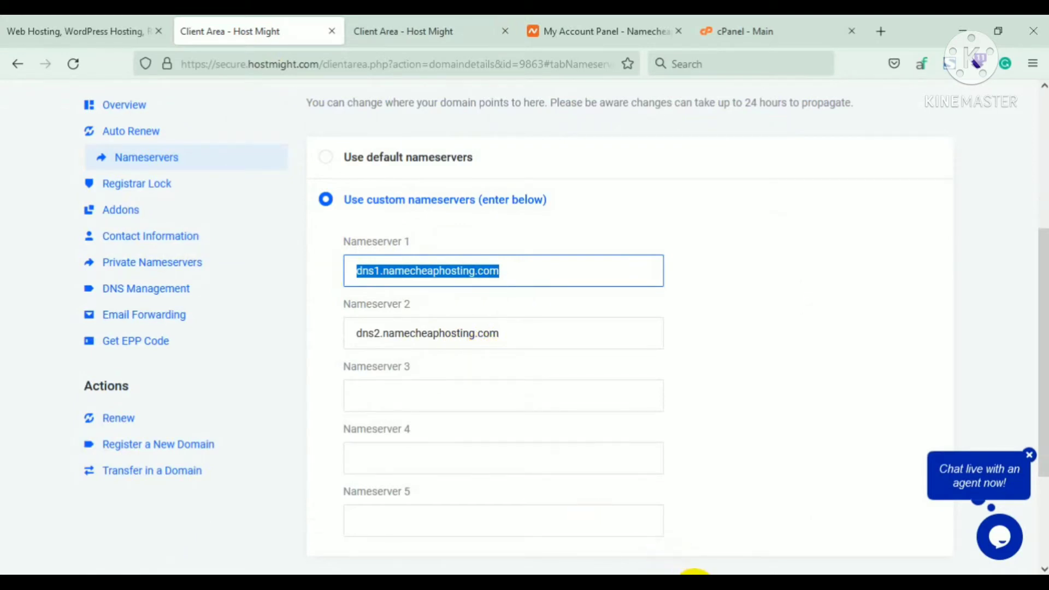
pyautogui.click(703, 574)
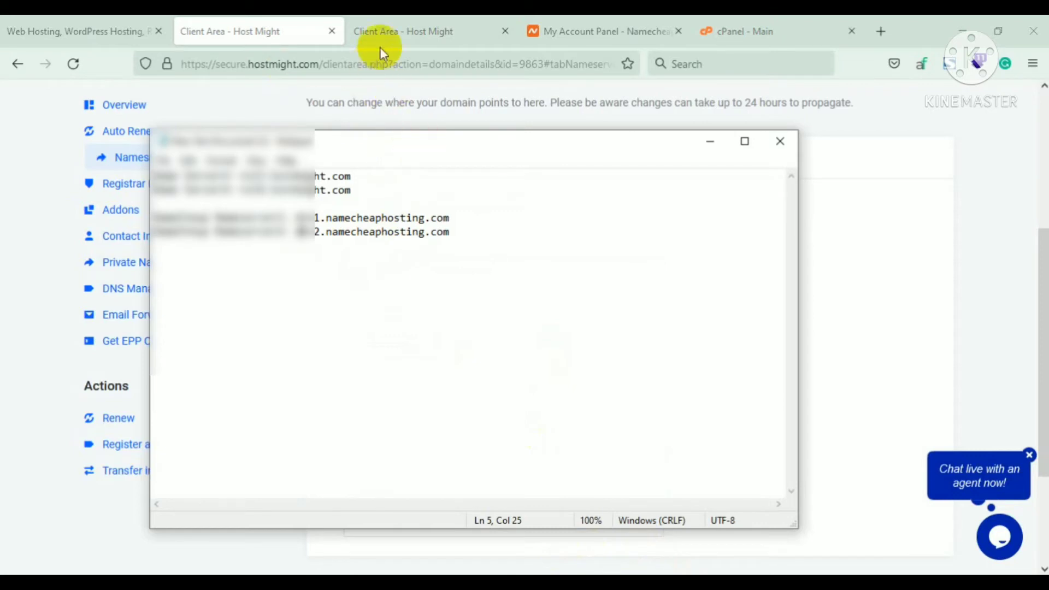
pyautogui.click(710, 143)
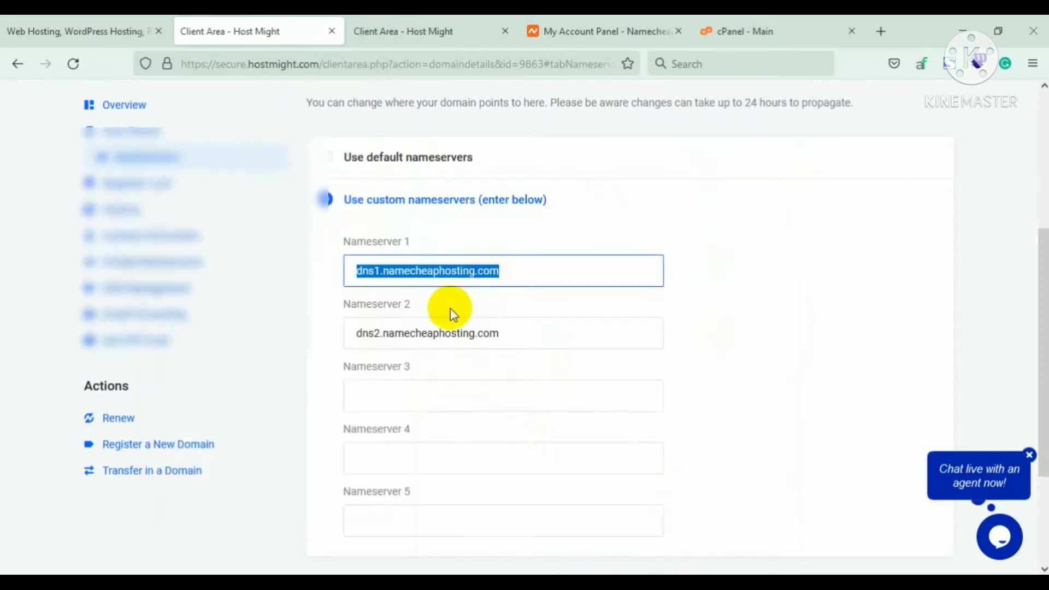
pyautogui.scroll(-3, 451, 350)
pyautogui.scroll(-1, 450, 369)
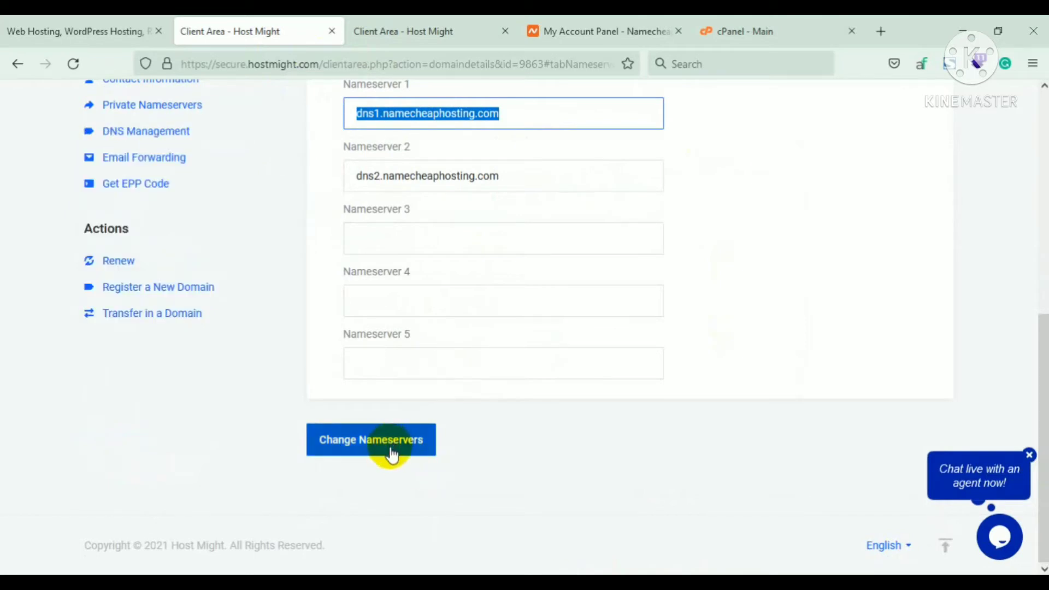
pyautogui.scroll(3, 391, 455)
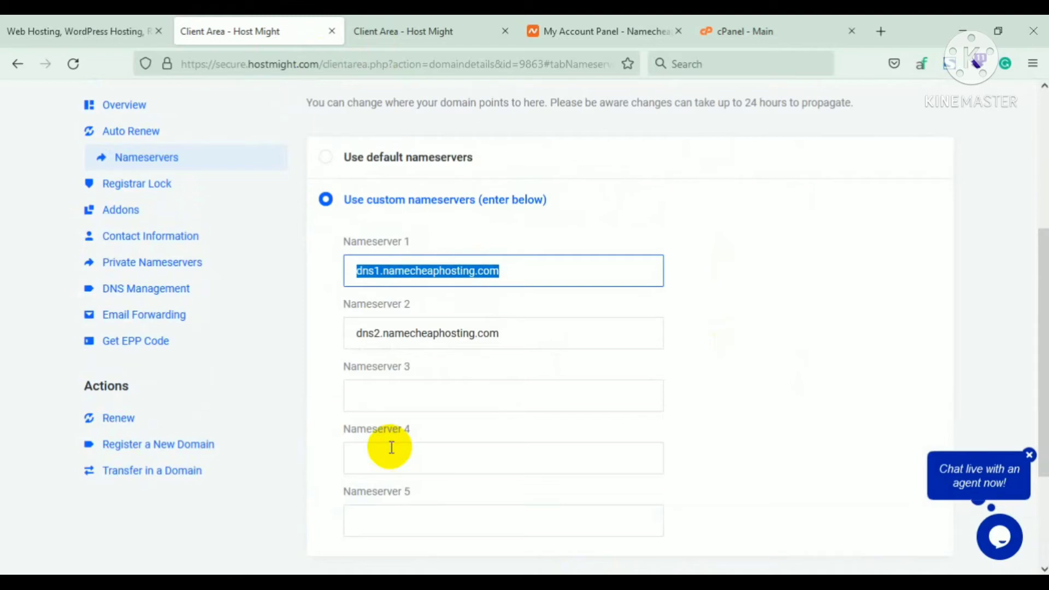
# Examine the domains listed on the Namecheap account dashboard, and return to the domain's nameserver settings in the Host Might client area.
pyautogui.click(611, 34)
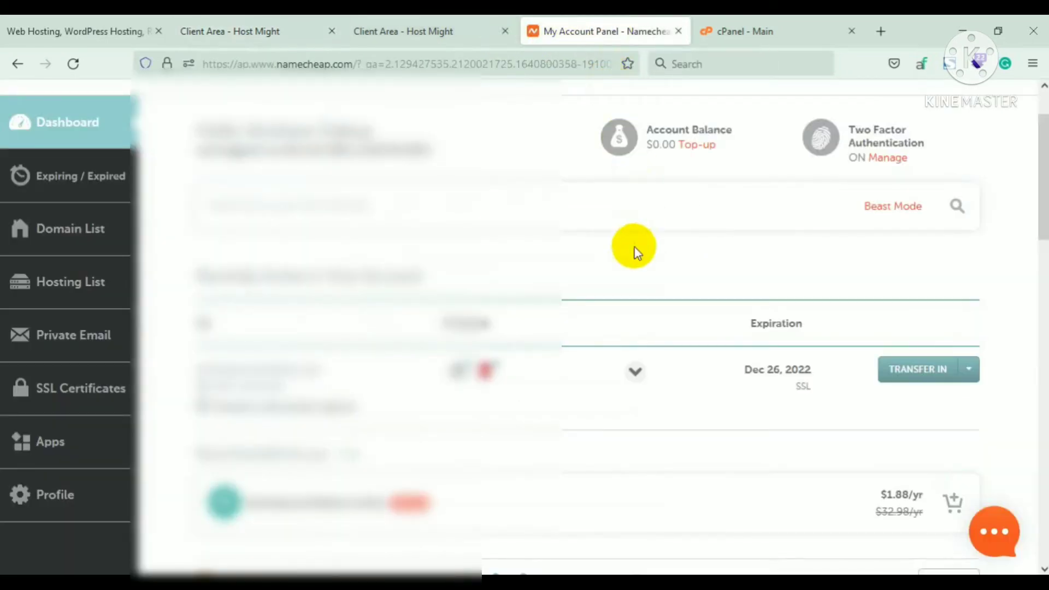
pyautogui.scroll(2, 637, 234)
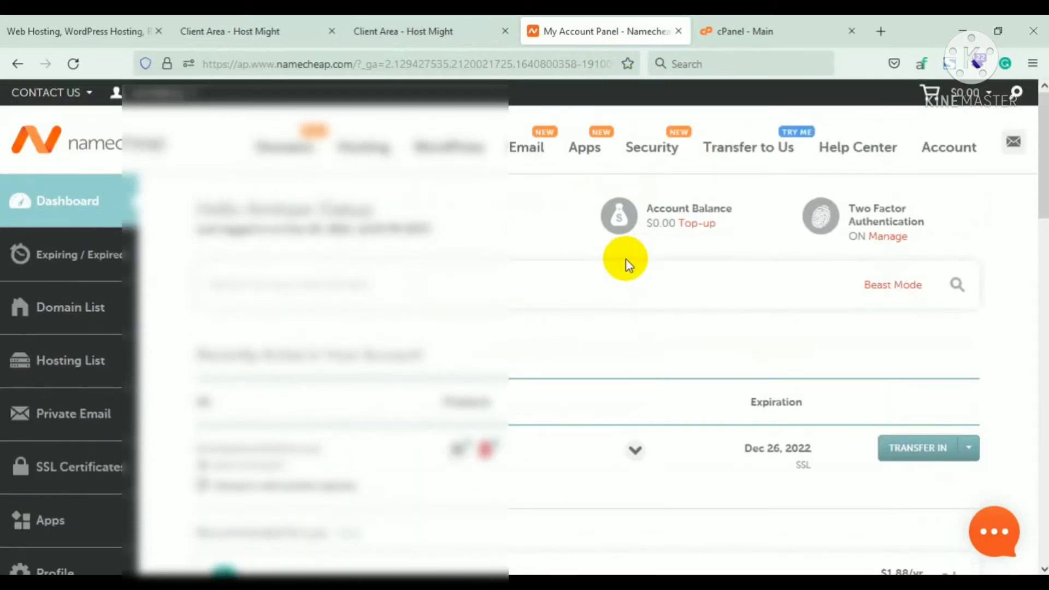
pyautogui.scroll(-5, 624, 257)
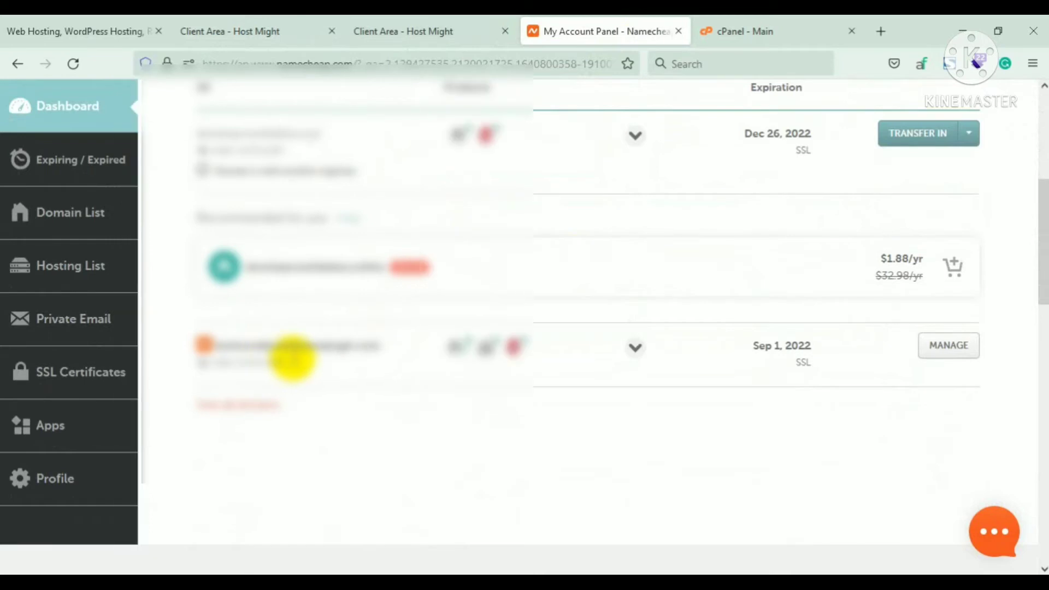
pyautogui.scroll(2, 313, 355)
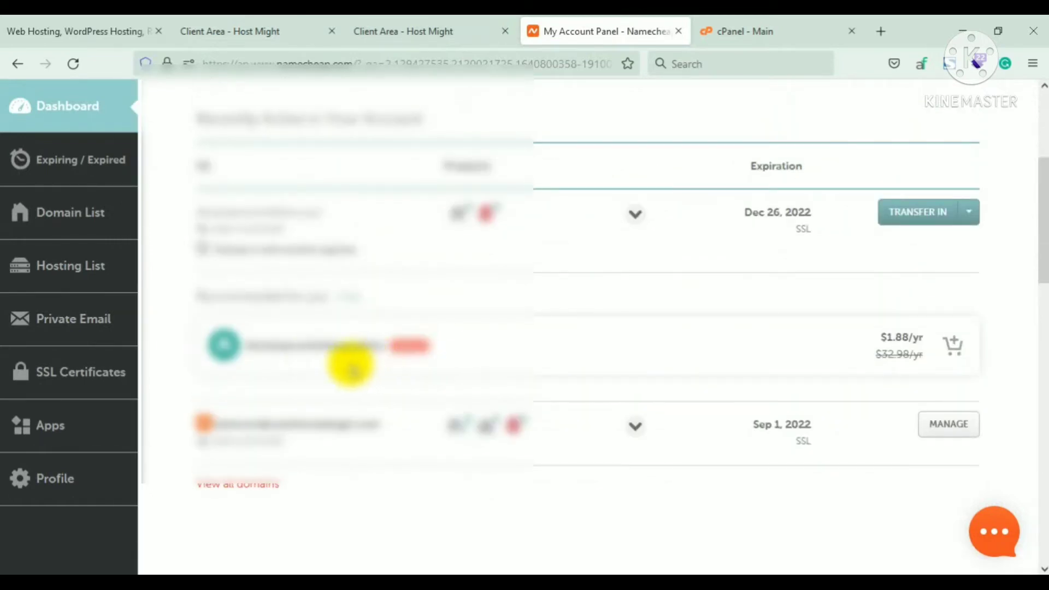
pyautogui.click(199, 32)
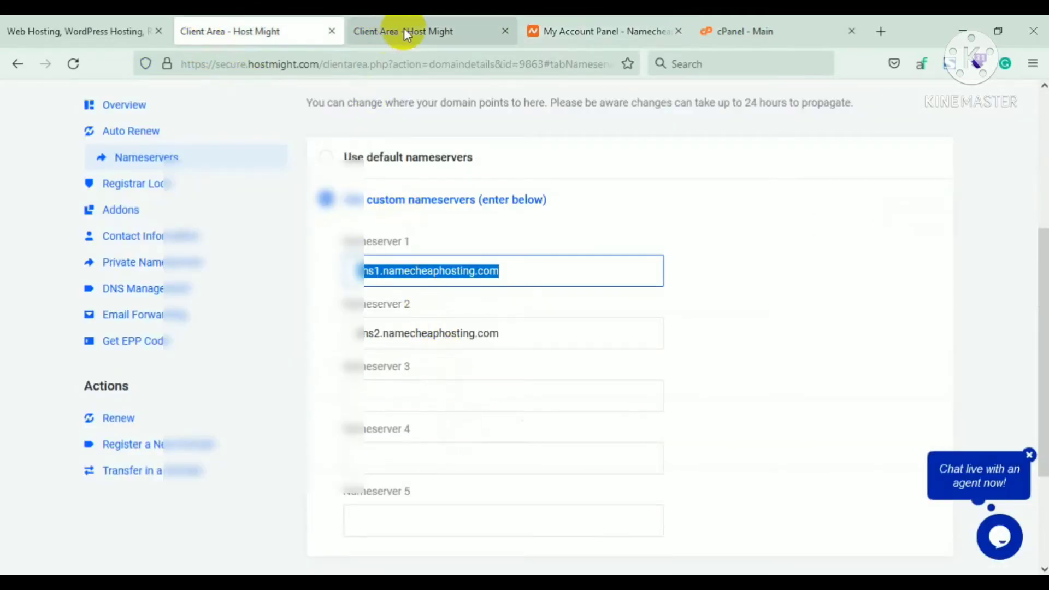
# Revisit the original Host Might nameservers, and locate the cPanel shortcut for the hosting plan on the Namecheap dashboard.
pyautogui.click(442, 35)
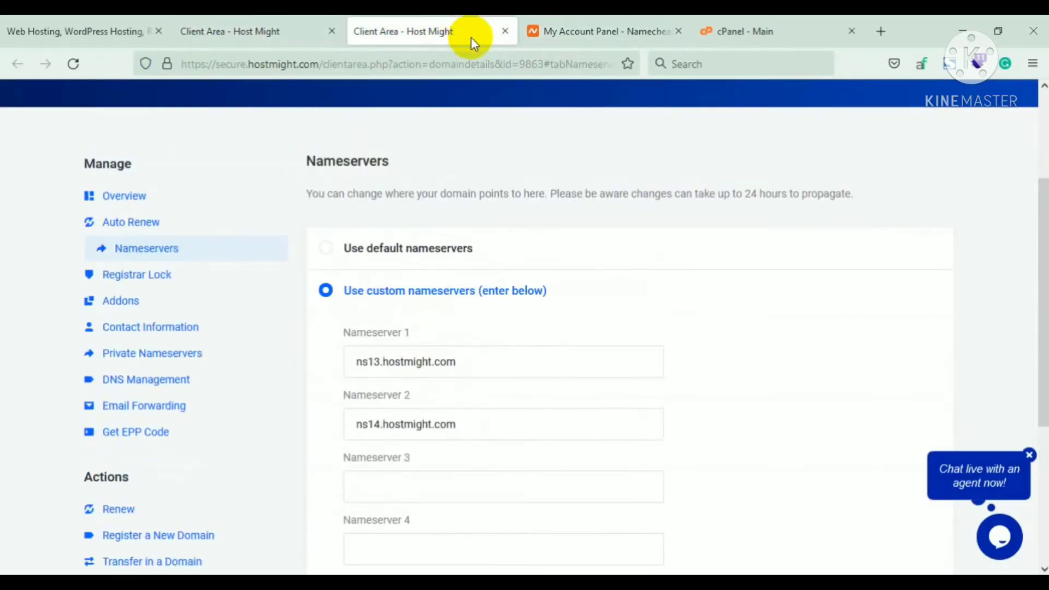
pyautogui.click(571, 33)
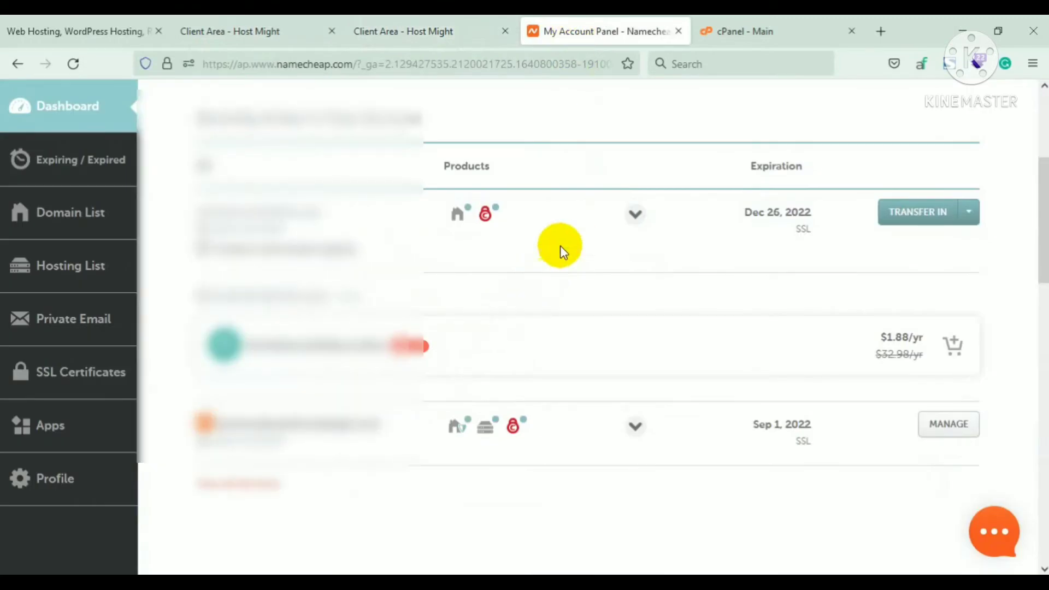
pyautogui.scroll(-3, 538, 306)
pyautogui.moveTo(504, 316)
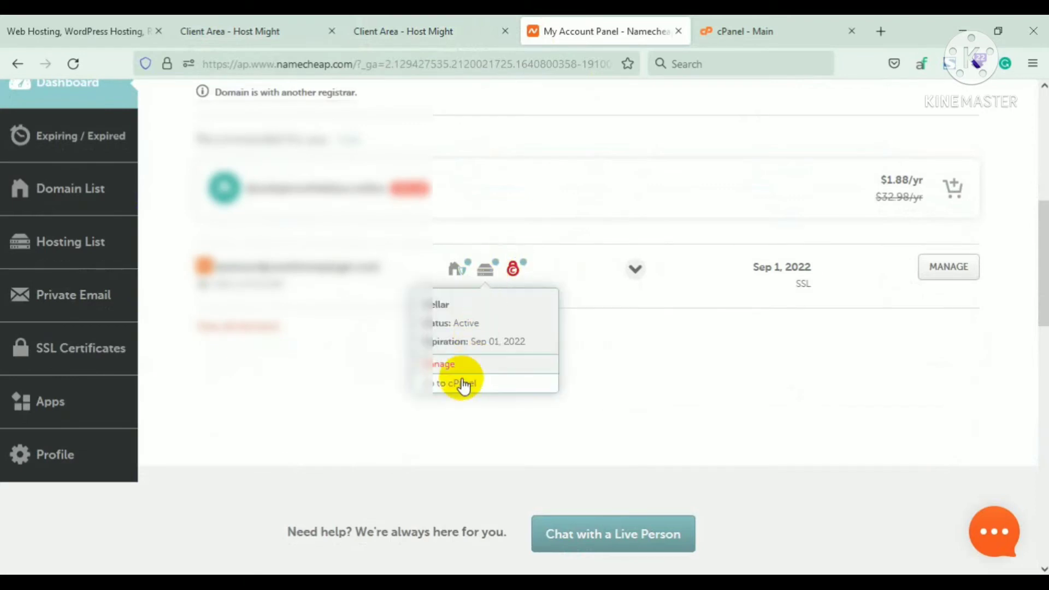
pyautogui.moveTo(487, 270)
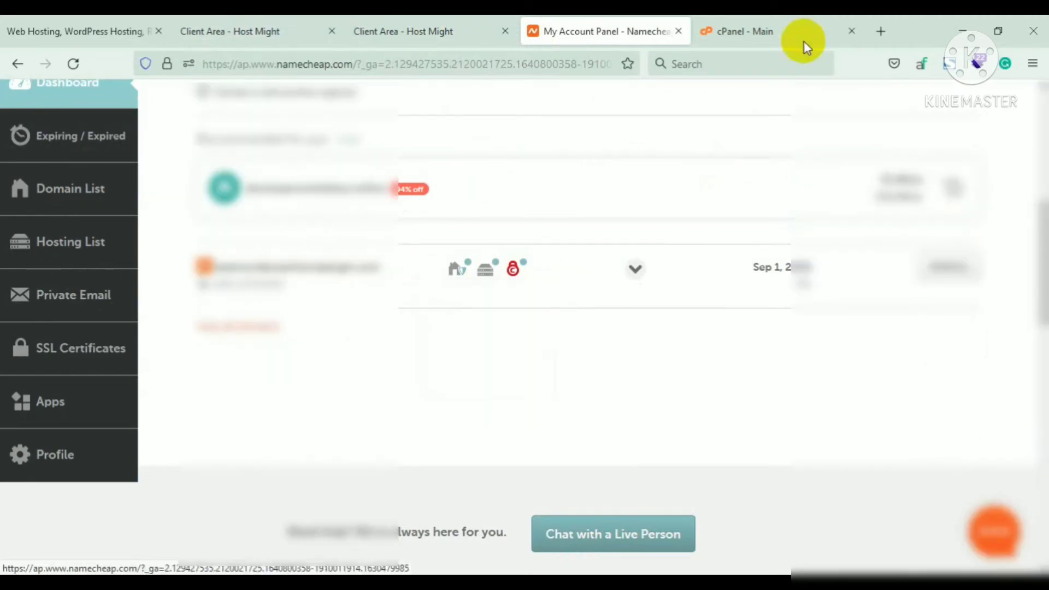
# Switch to the hosting account's cPanel and examine its usage statistics and the available email, file, database and domain tools.
pyautogui.click(740, 39)
pyautogui.scroll(4, 645, 215)
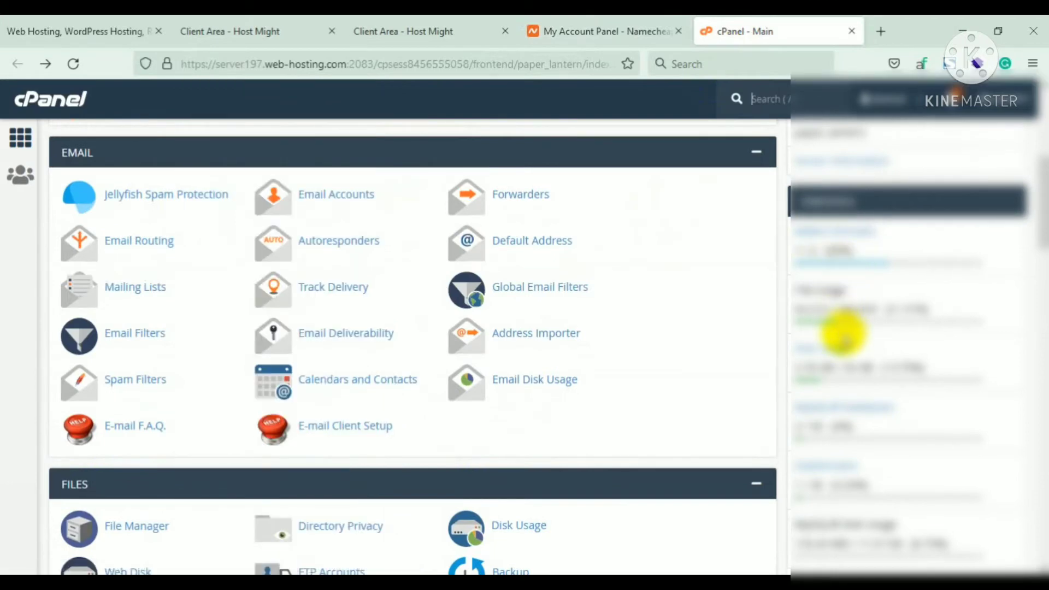
pyautogui.scroll(-1, 844, 327)
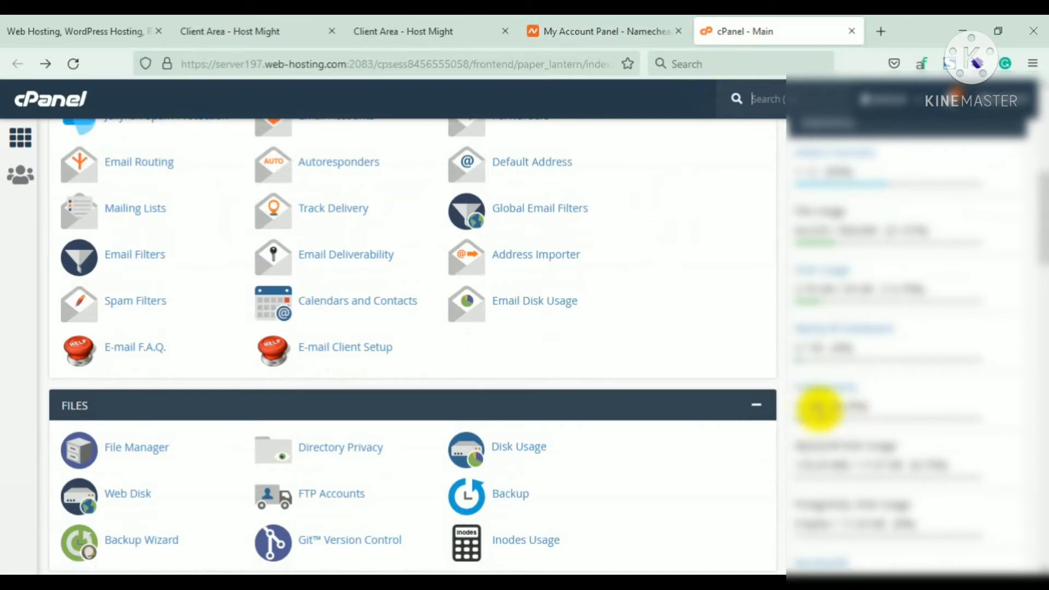
pyautogui.scroll(1, 835, 375)
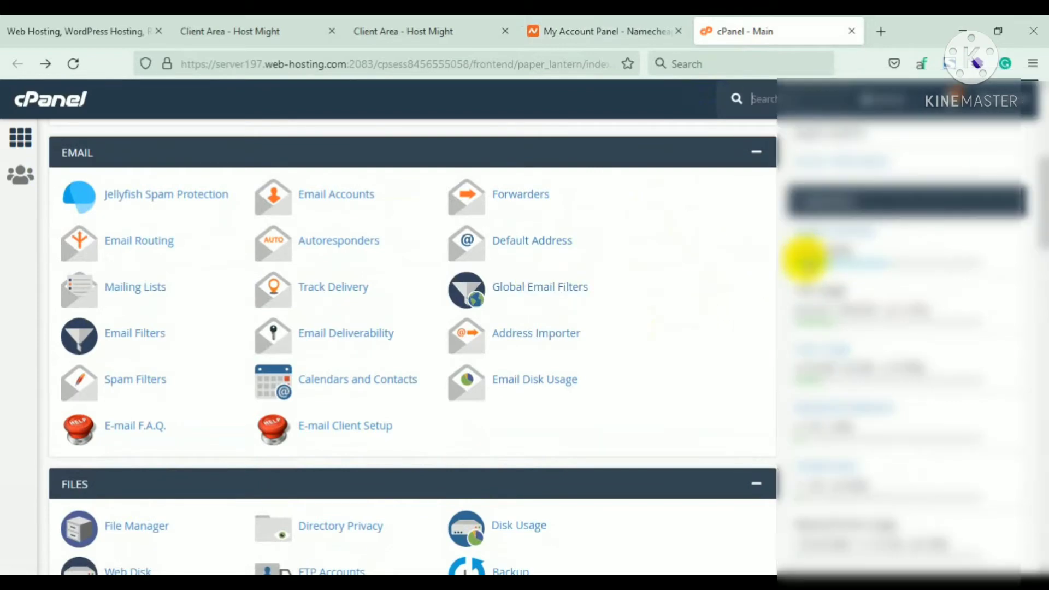
pyautogui.scroll(-6, 346, 347)
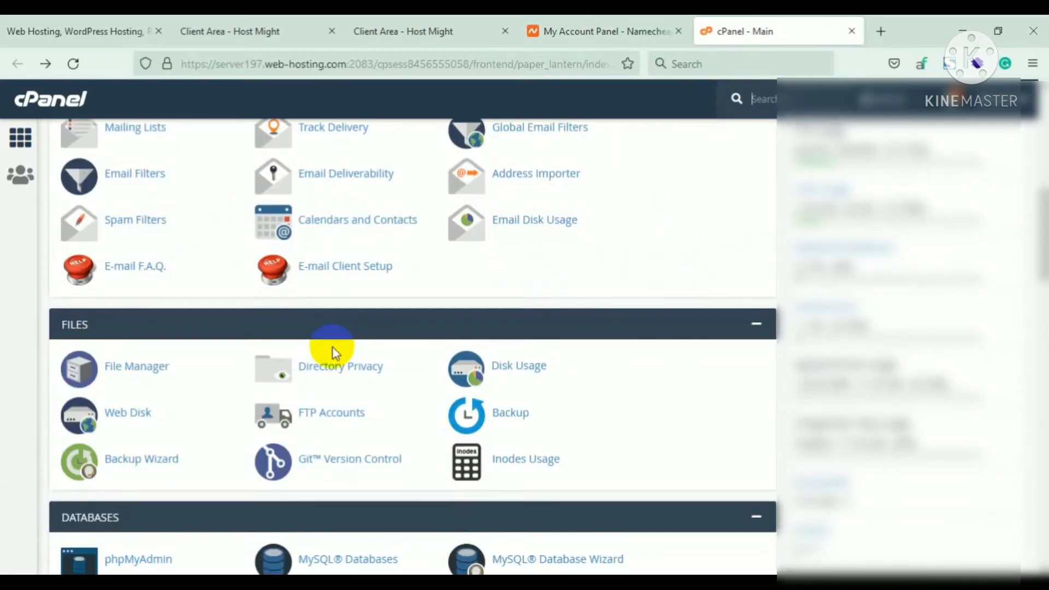
pyautogui.scroll(1, 324, 340)
pyautogui.scroll(5, 319, 306)
pyautogui.scroll(-10, 317, 333)
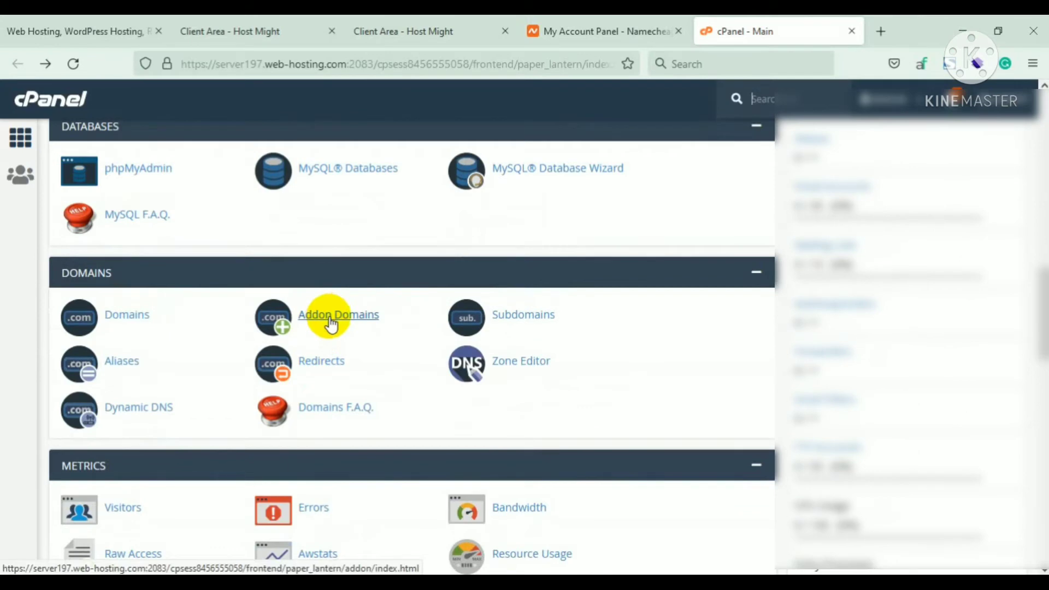
pyautogui.scroll(4, 814, 304)
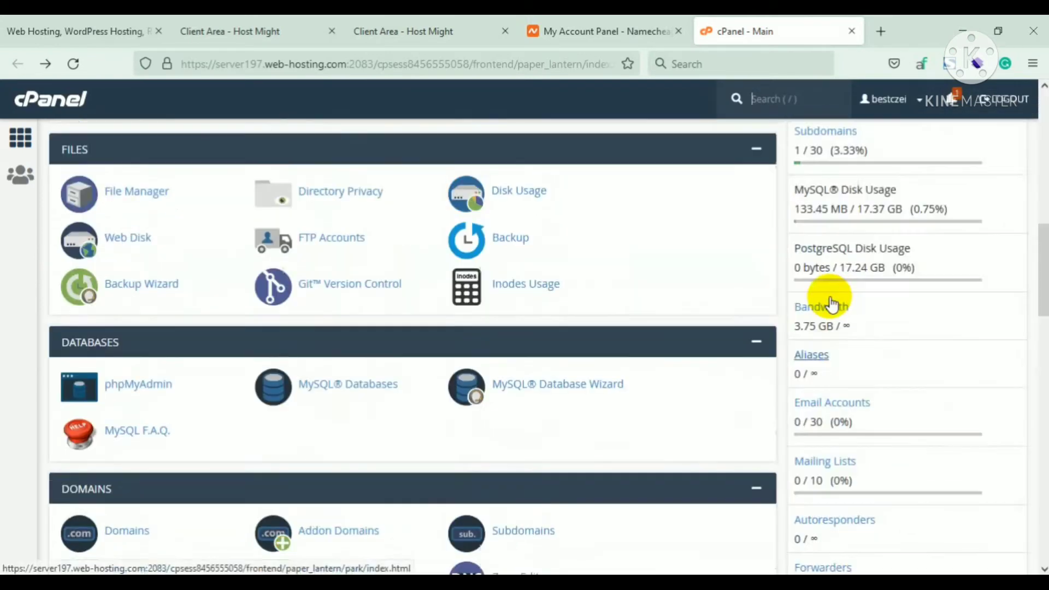
pyautogui.scroll(5, 830, 304)
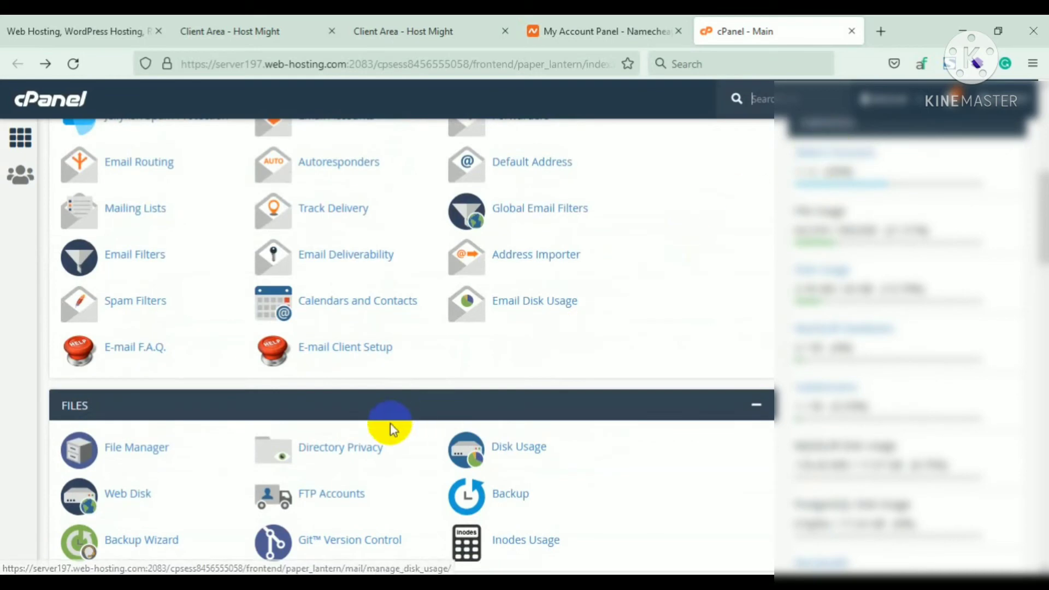
# Open the Addon Domains tool from cPanel's Domains section.
pyautogui.scroll(-4, 281, 393)
pyautogui.scroll(-3, 287, 405)
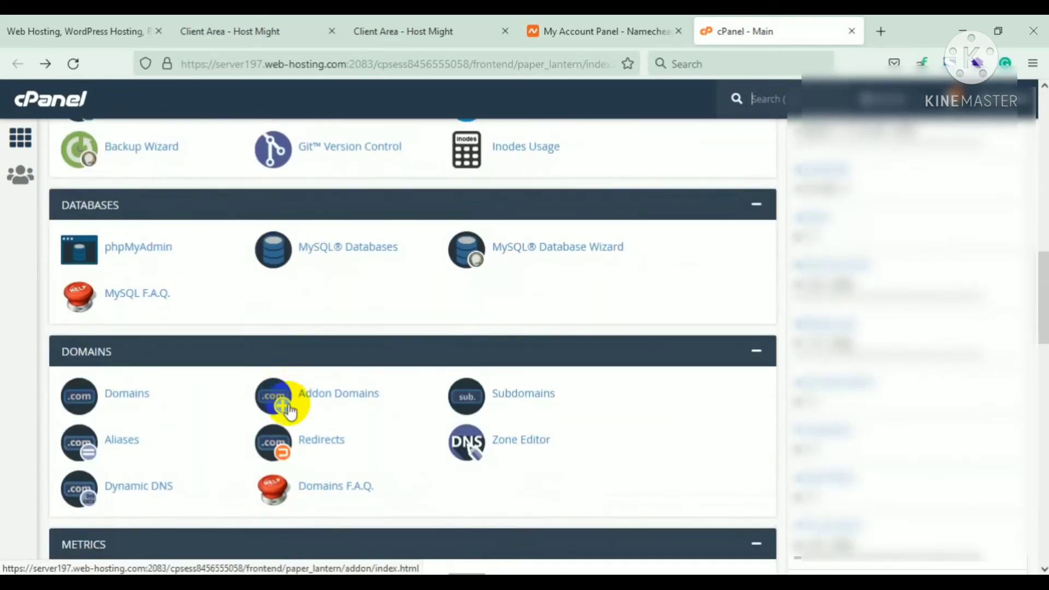
pyautogui.click(326, 403)
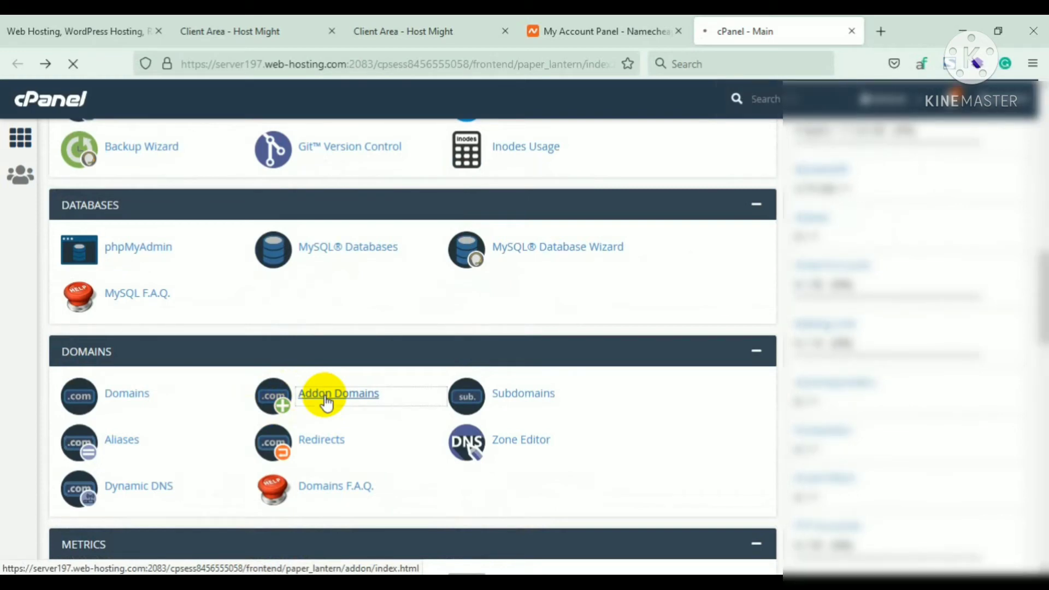
# Fill in the new addon domain form with the Host Might domain name, and check its subdomain and document root.
pyautogui.click(173, 313)
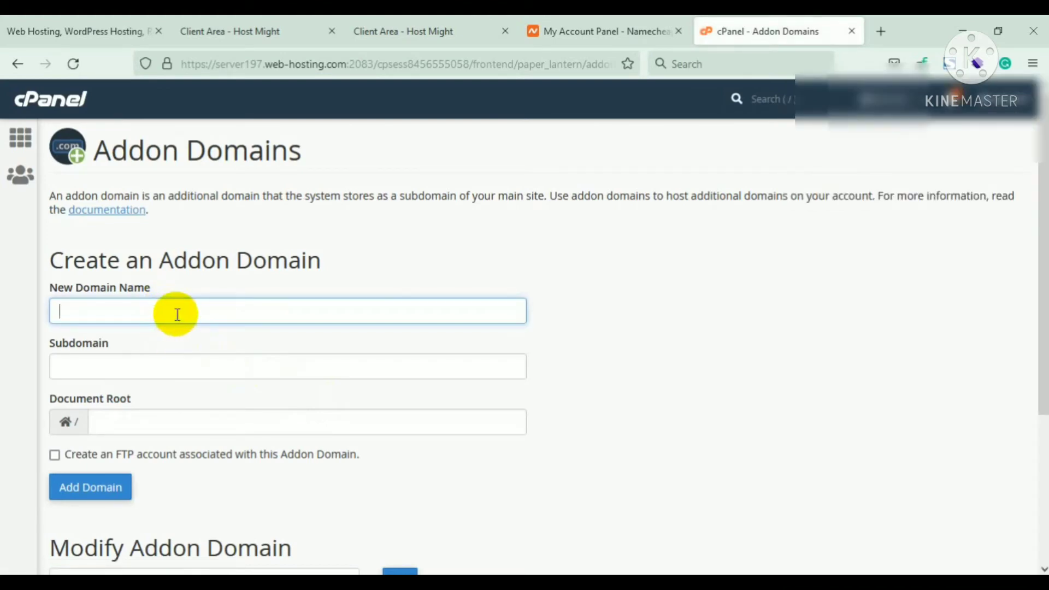
pyautogui.click(177, 314)
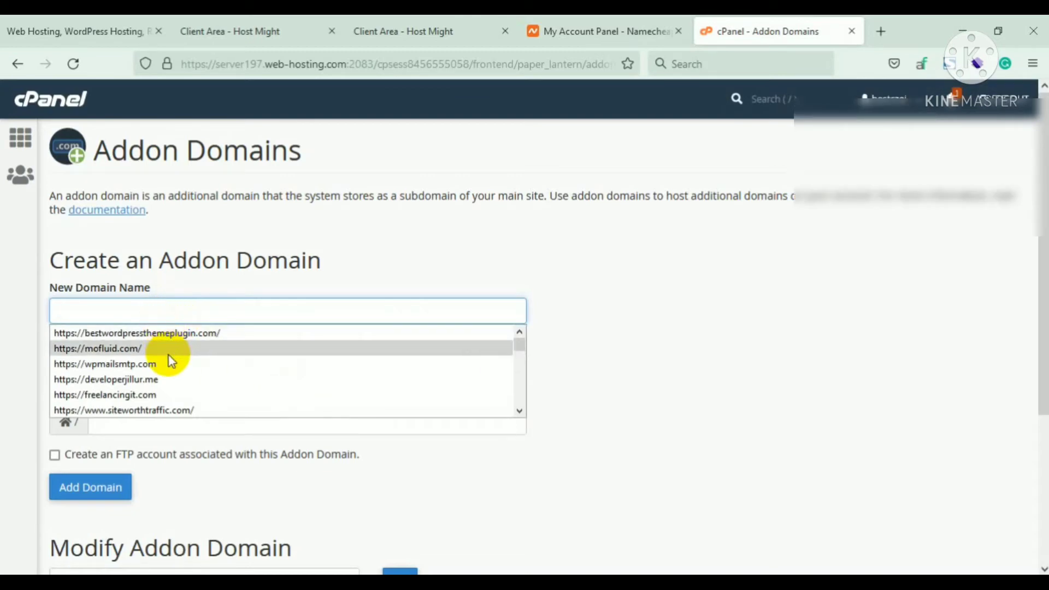
pyautogui.click(164, 310)
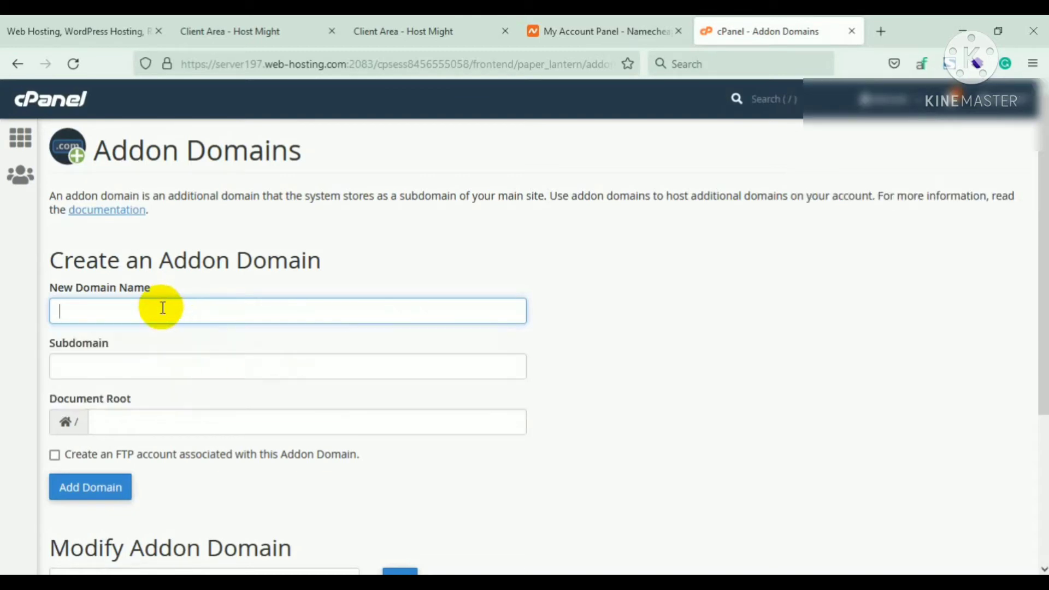
pyautogui.write('d')
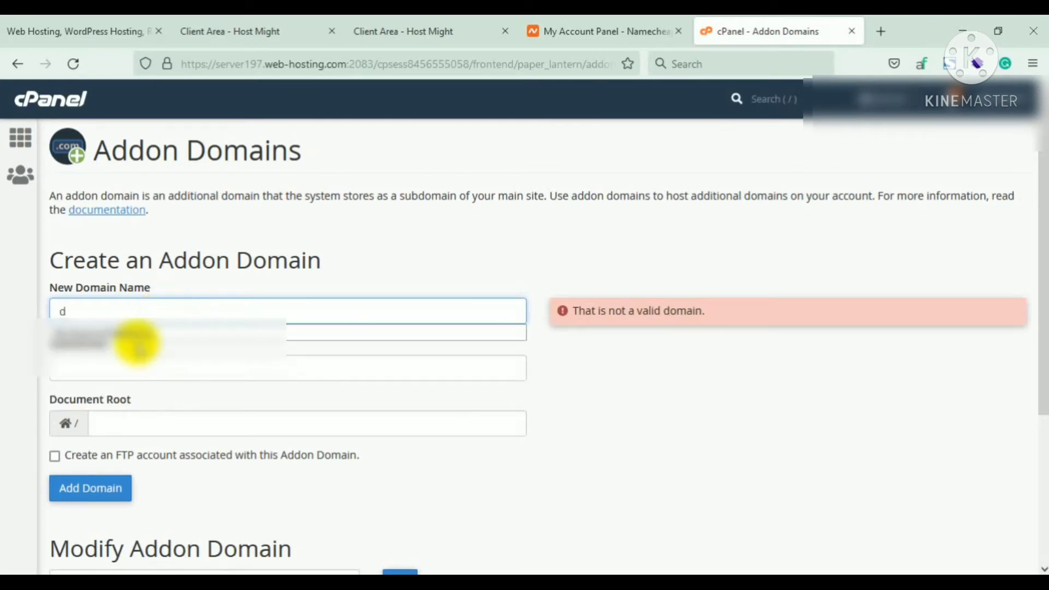
pyautogui.click(145, 329)
pyautogui.click(156, 361)
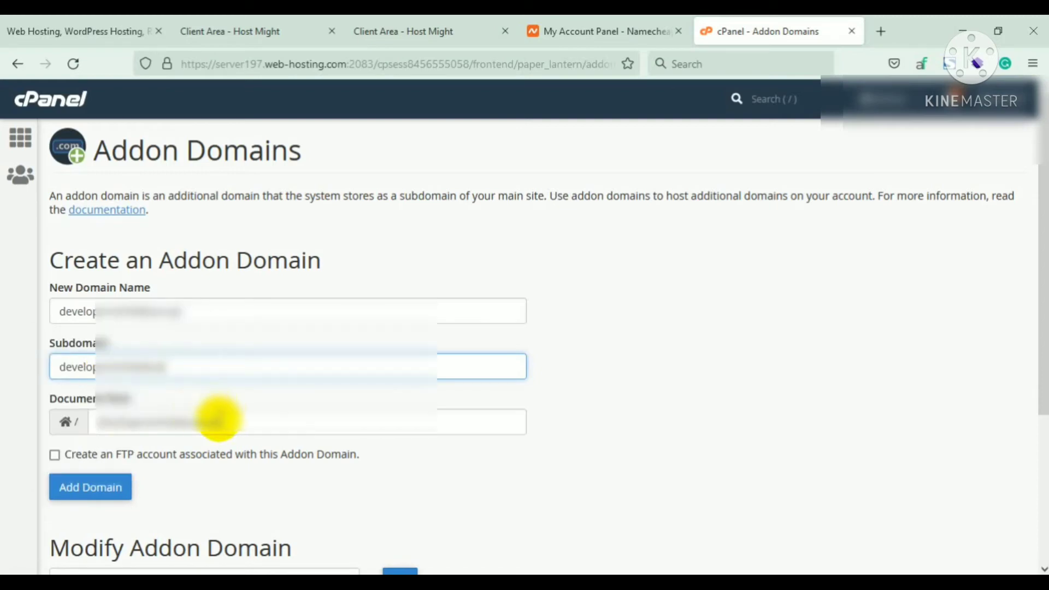
pyautogui.click(112, 430)
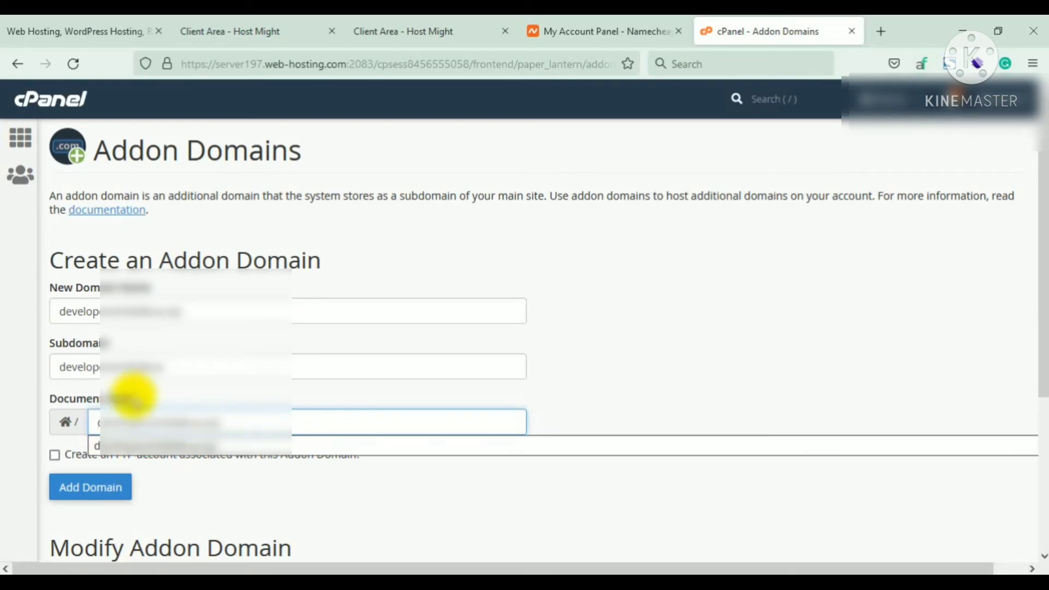
pyautogui.click(640, 392)
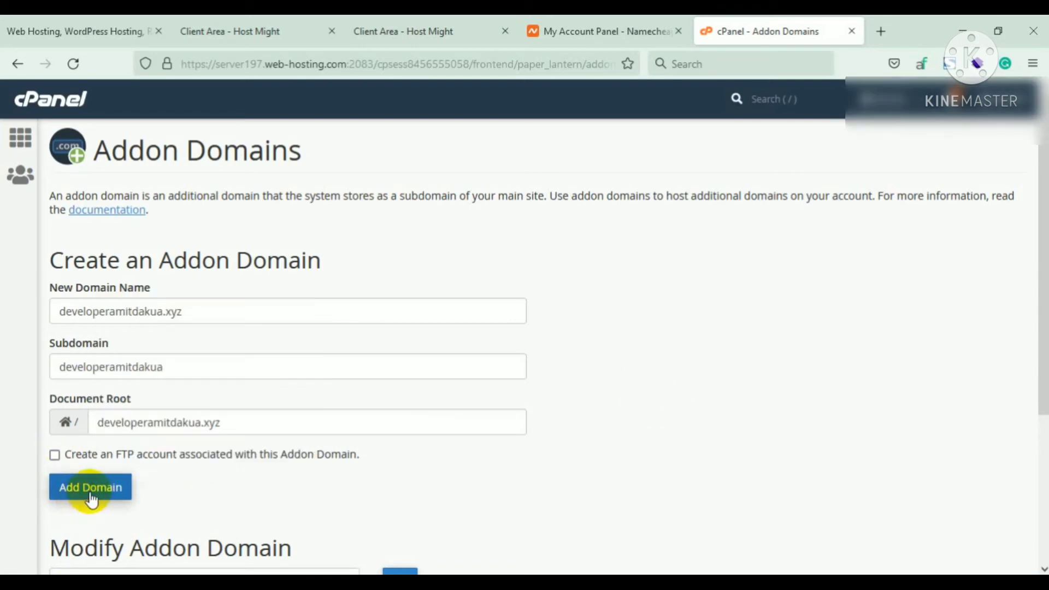
# View the saved image "addon domain created.png" from the desktop, and return to the Addon Domains page in Firefox.
pyautogui.click(961, 31)
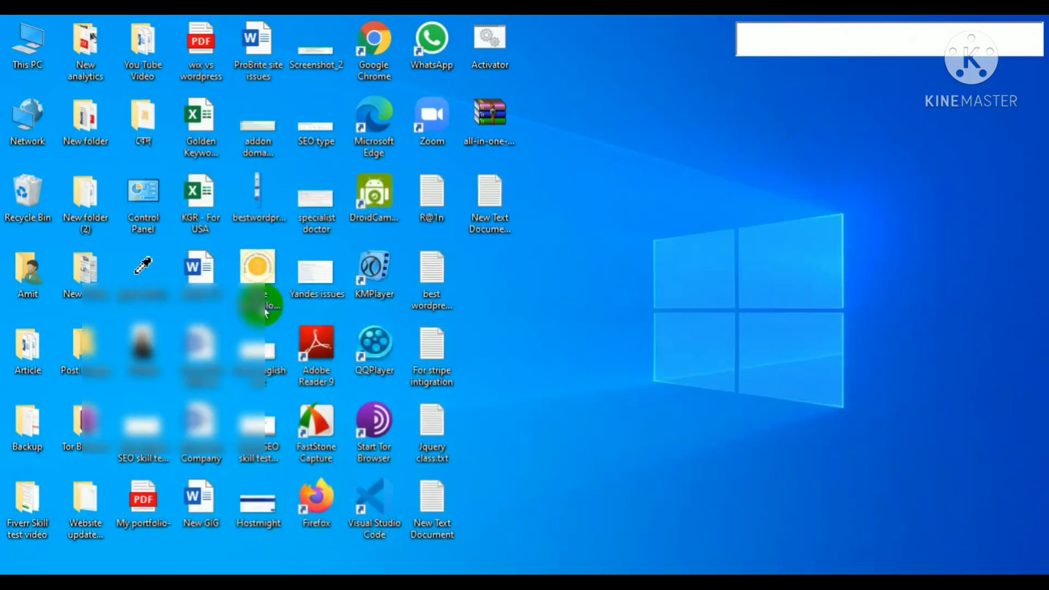
pyautogui.click(253, 139)
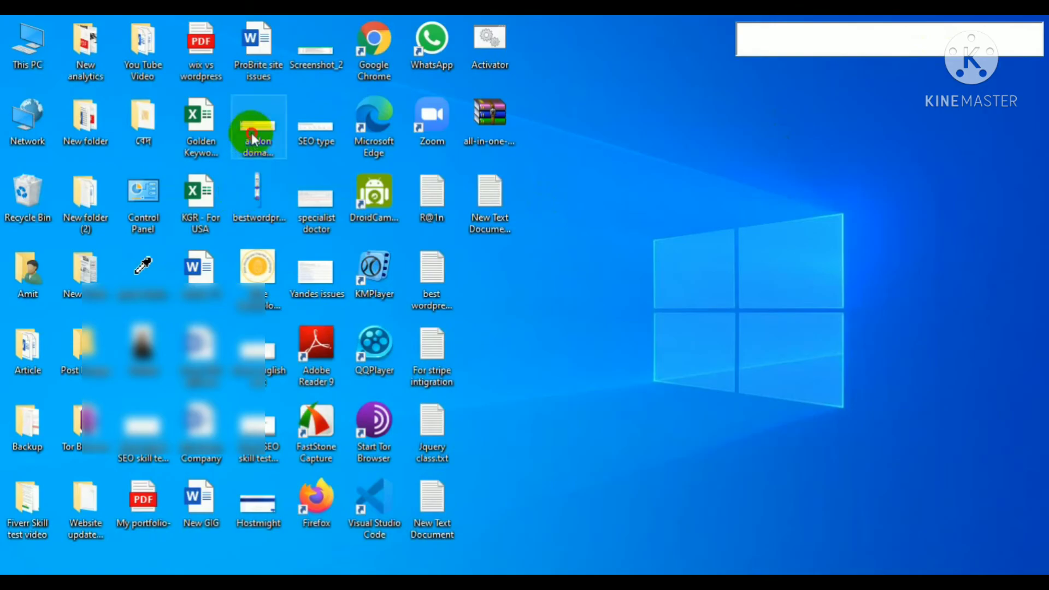
pyautogui.doubleClick(253, 139)
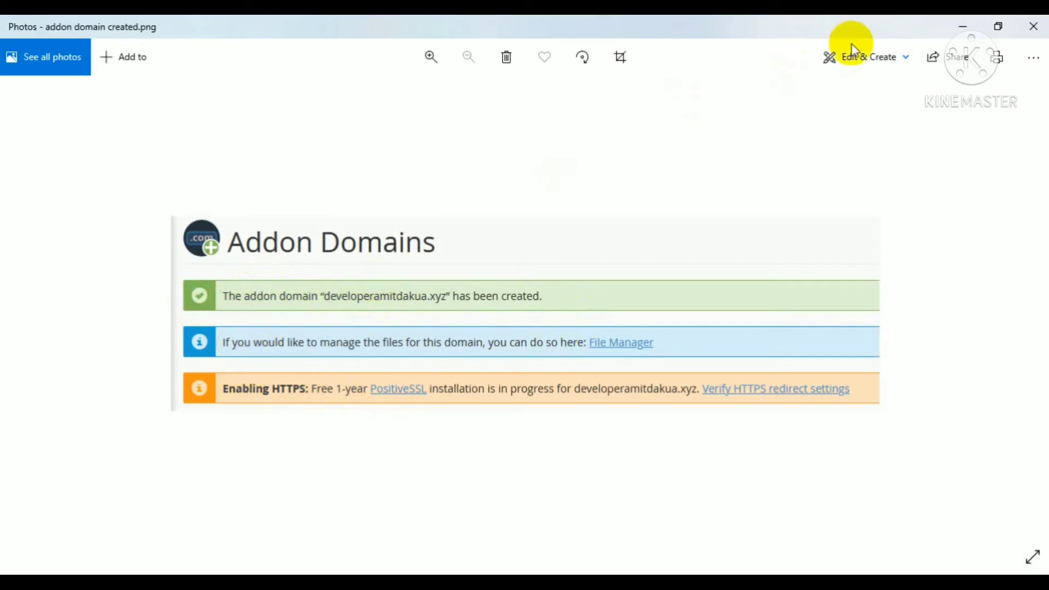
pyautogui.click(963, 26)
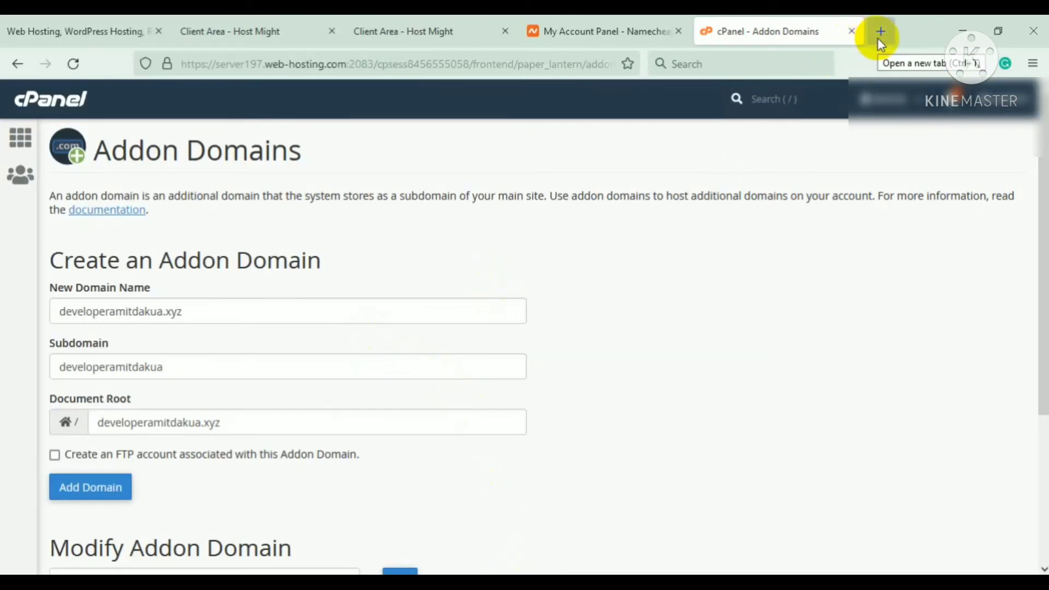
# Search Google for "dns checker" in a new browser tab and open the dnschecker.org propagation tool.
pyautogui.click(878, 36)
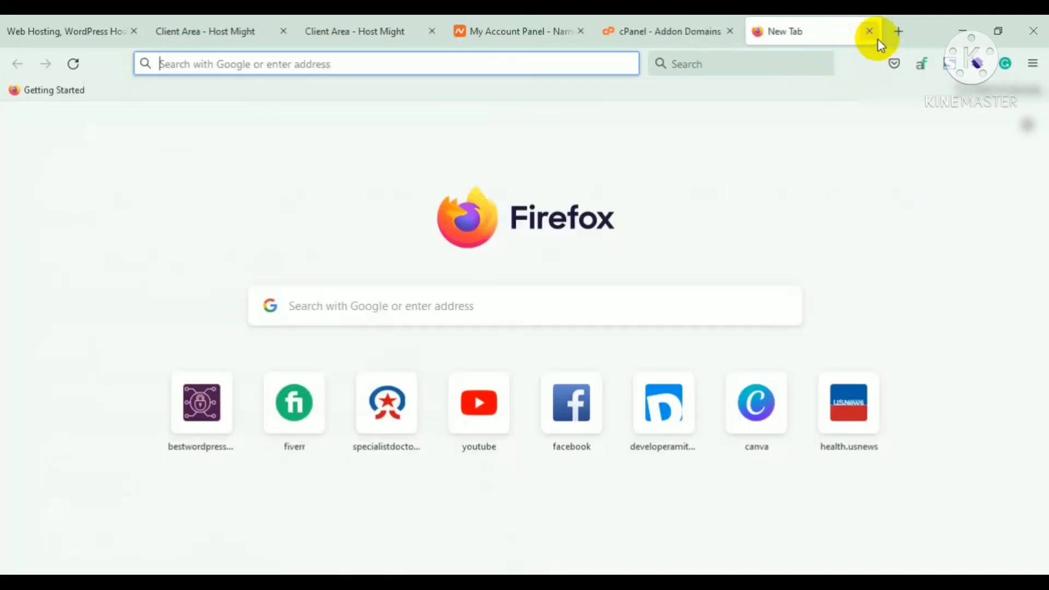
pyautogui.click(468, 304)
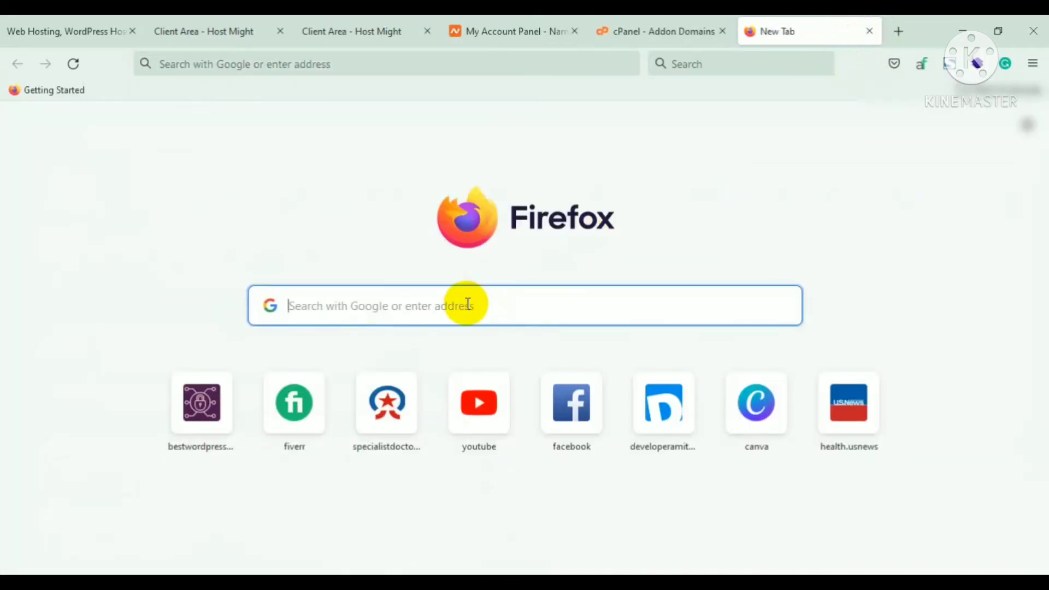
pyautogui.write('dna')
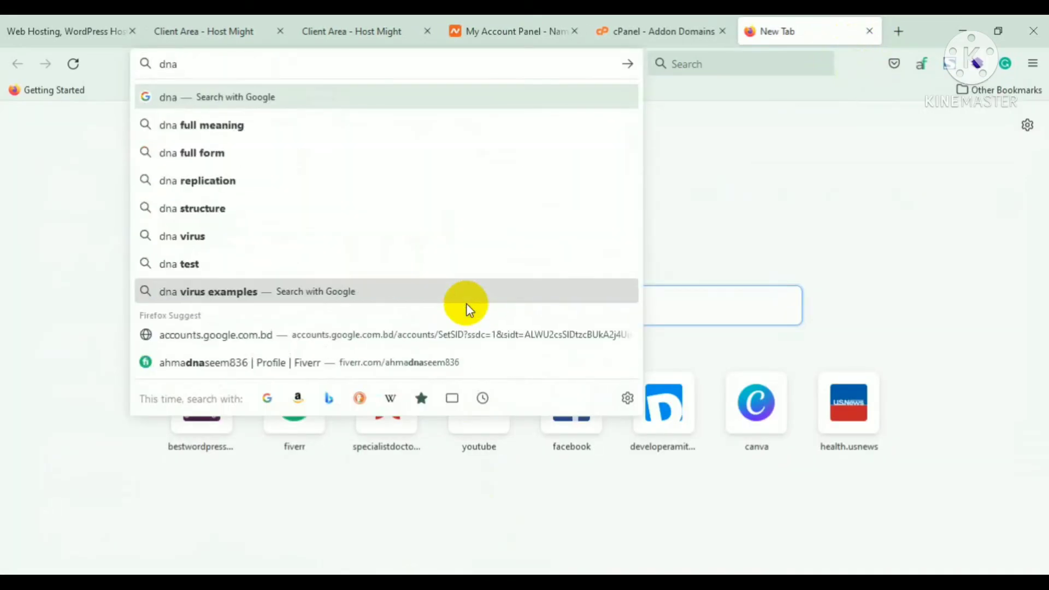
pyautogui.press('BackSpace')
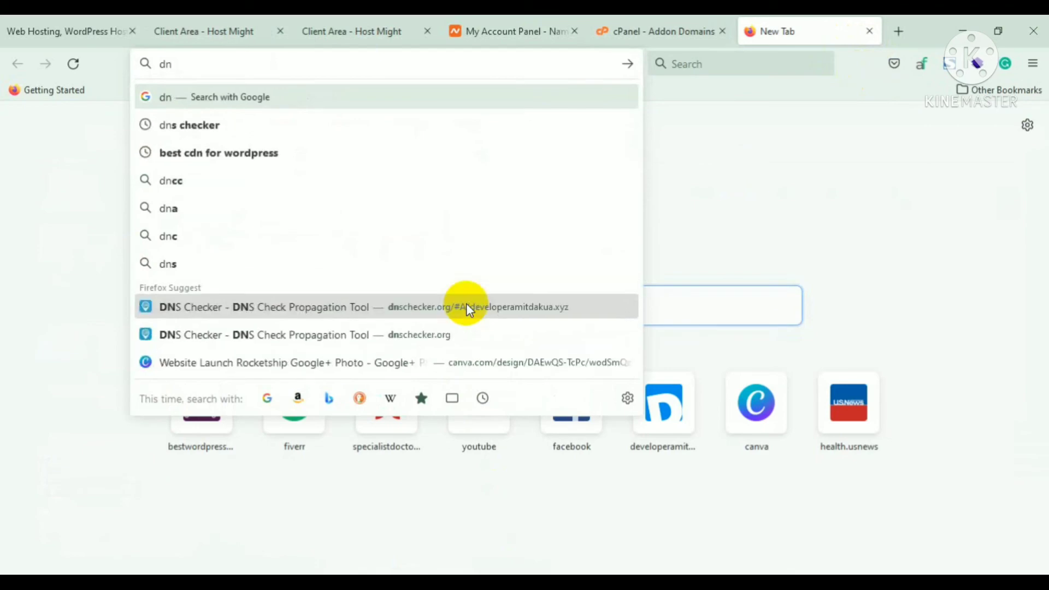
pyautogui.click(191, 131)
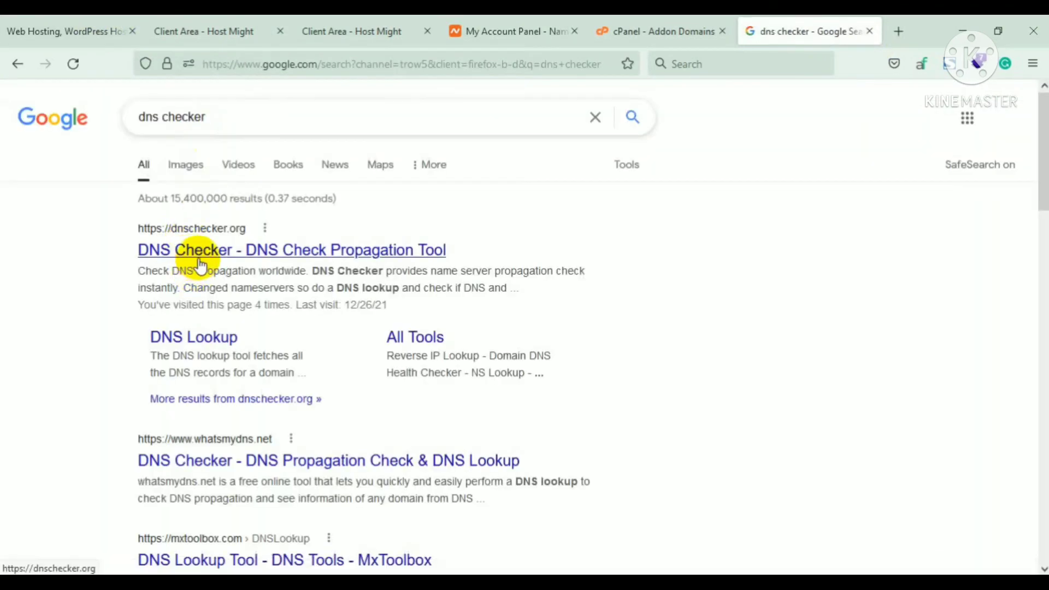
pyautogui.click(202, 251)
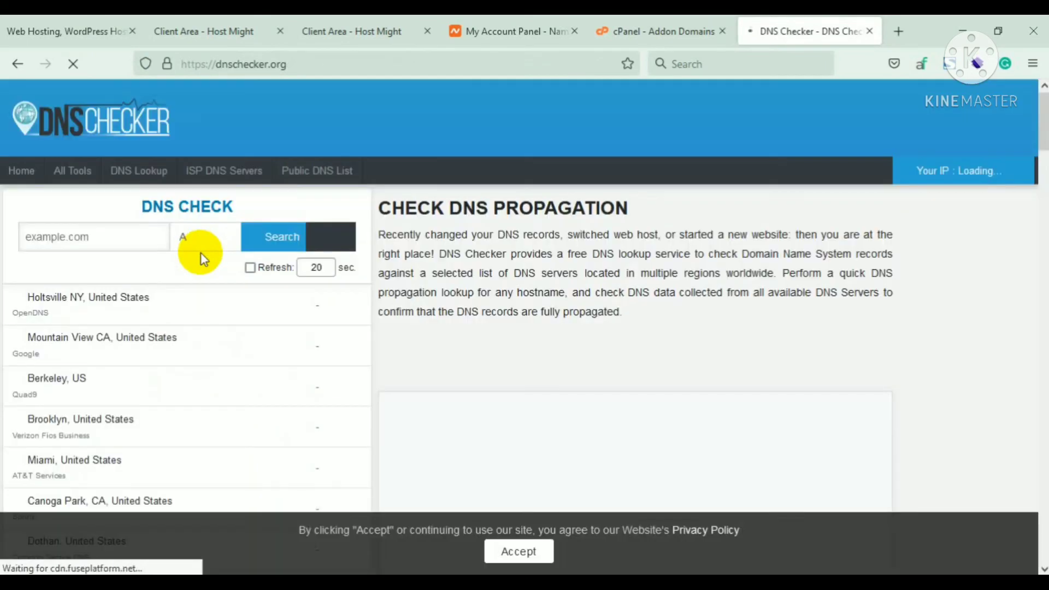
# Run a DNS propagation check of the A record for the newly pointed domain.
pyautogui.click(97, 246)
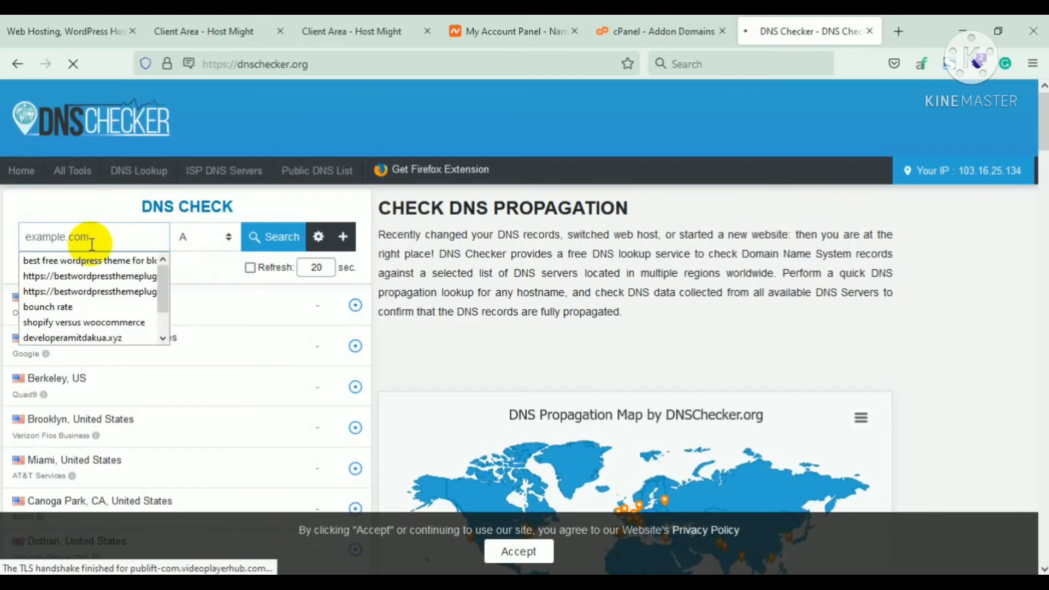
pyautogui.write('d')
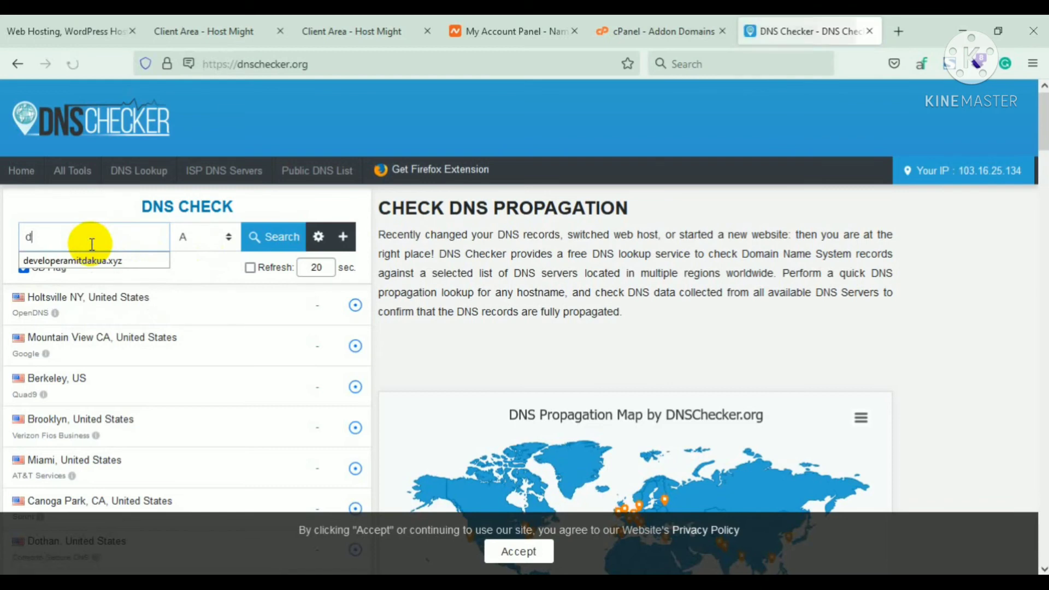
pyautogui.click(97, 262)
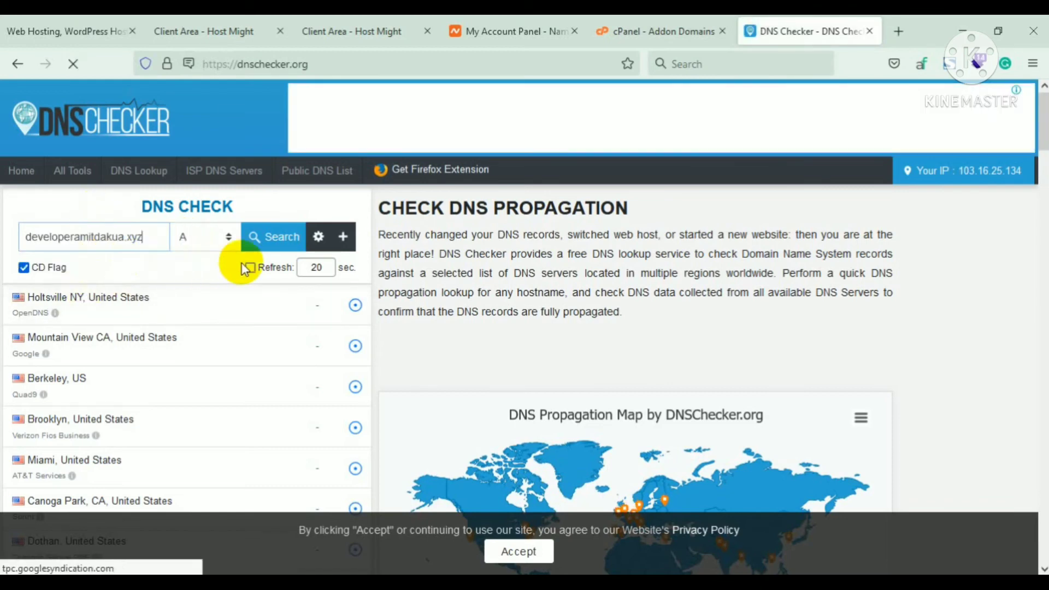
pyautogui.click(281, 250)
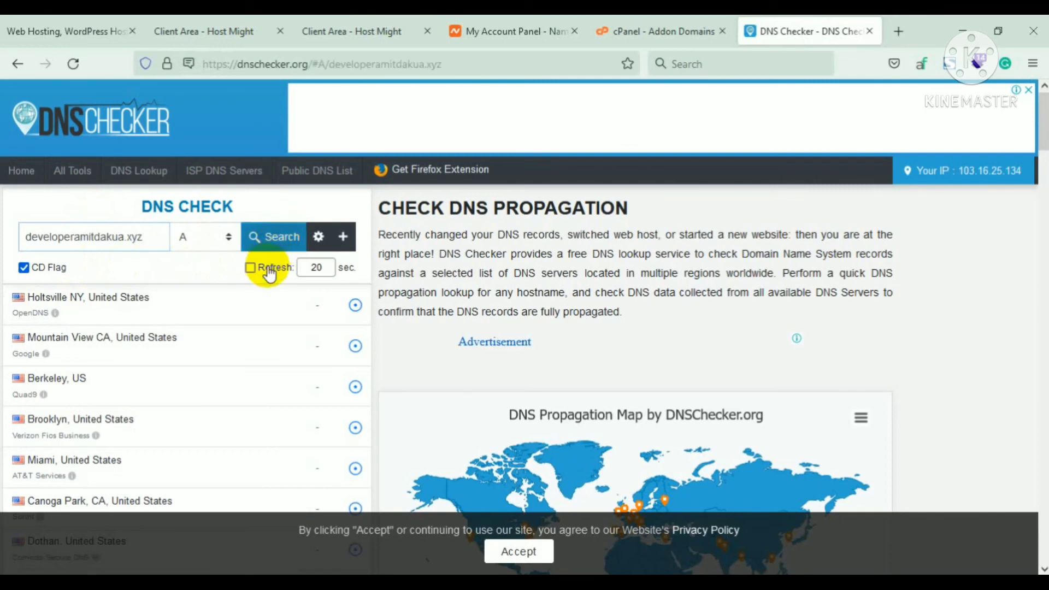
pyautogui.click(298, 239)
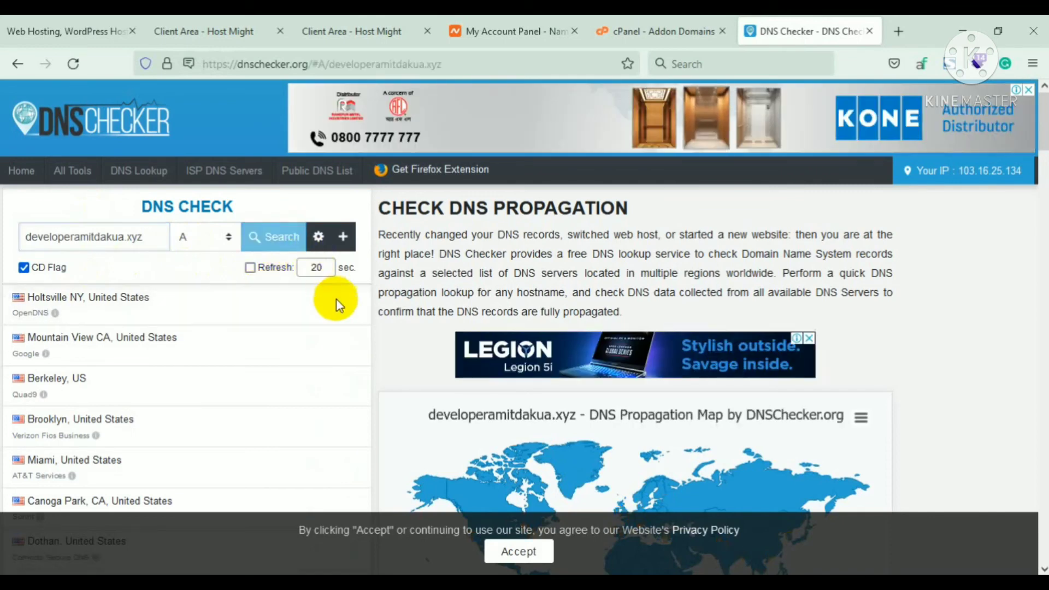
# Review the A record results for every listed DNS server on the propagation check page.
pyautogui.scroll(-3, 346, 314)
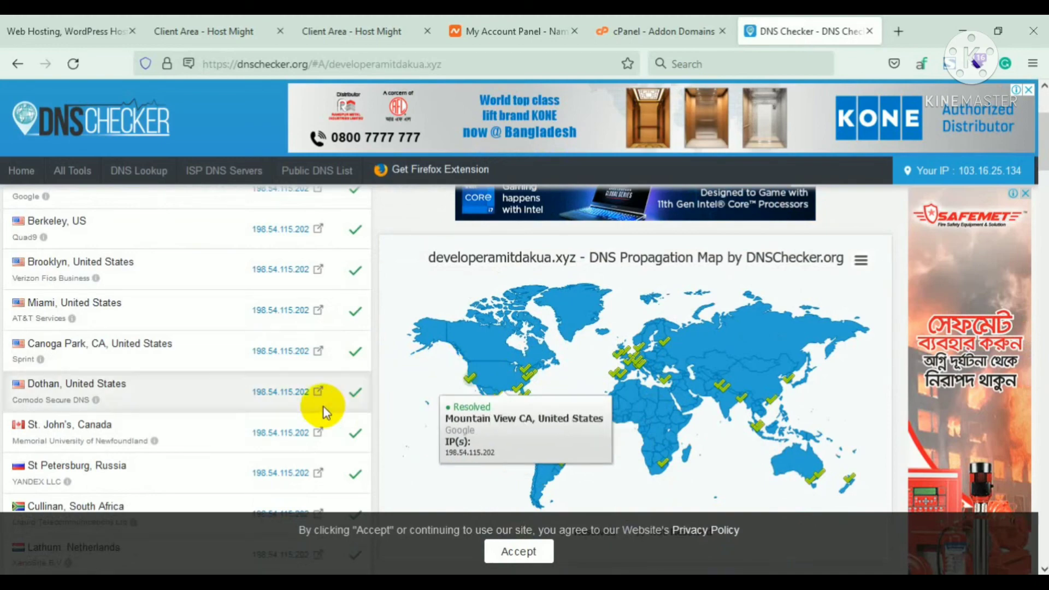
pyautogui.scroll(3, 334, 312)
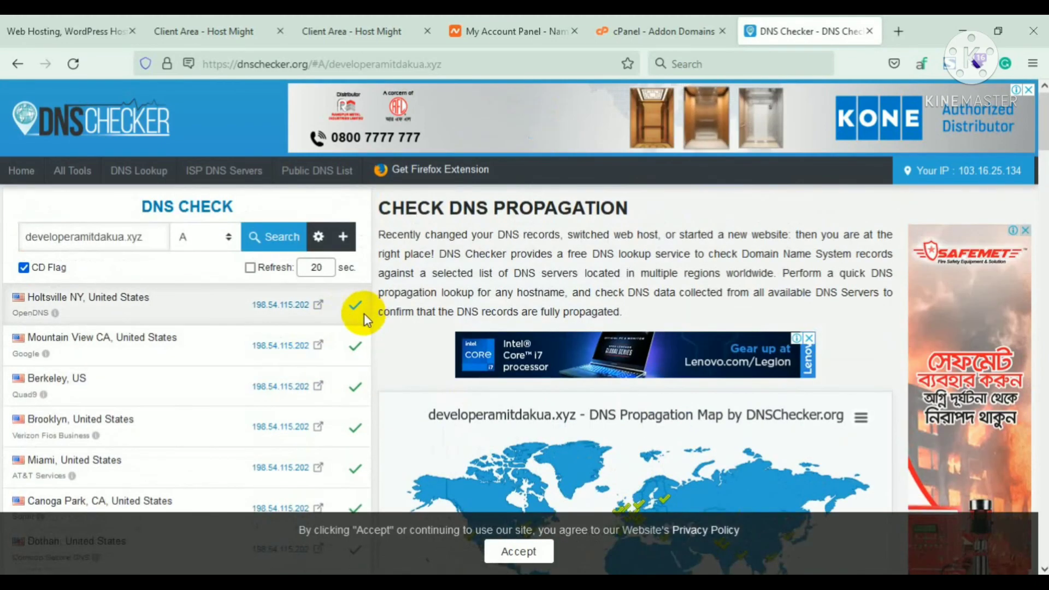
pyautogui.scroll(-9, 364, 313)
pyautogui.scroll(-15, 359, 355)
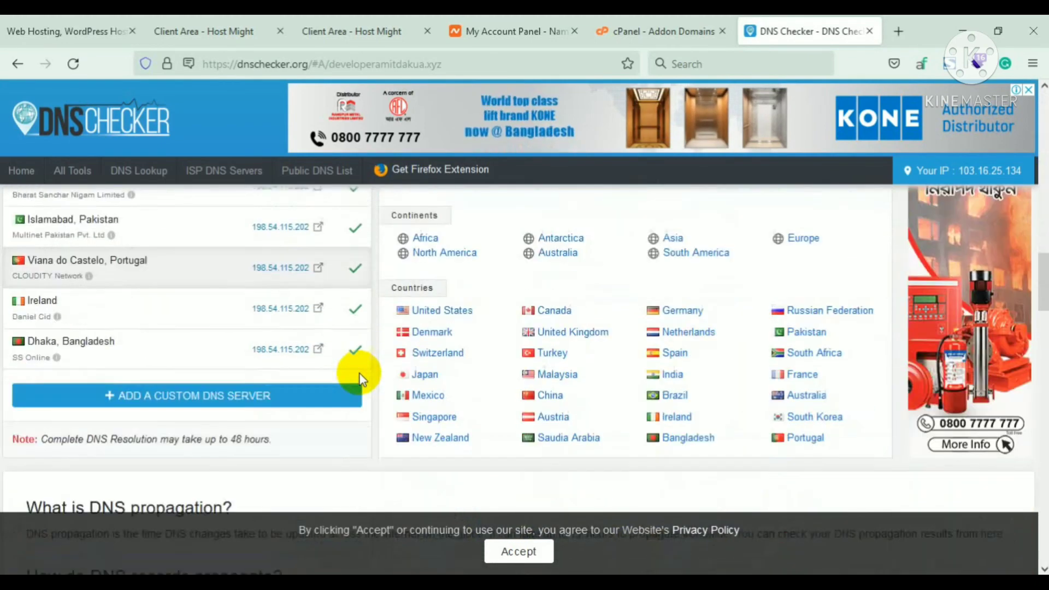
pyautogui.scroll(5, 426, 372)
pyautogui.scroll(8, 453, 373)
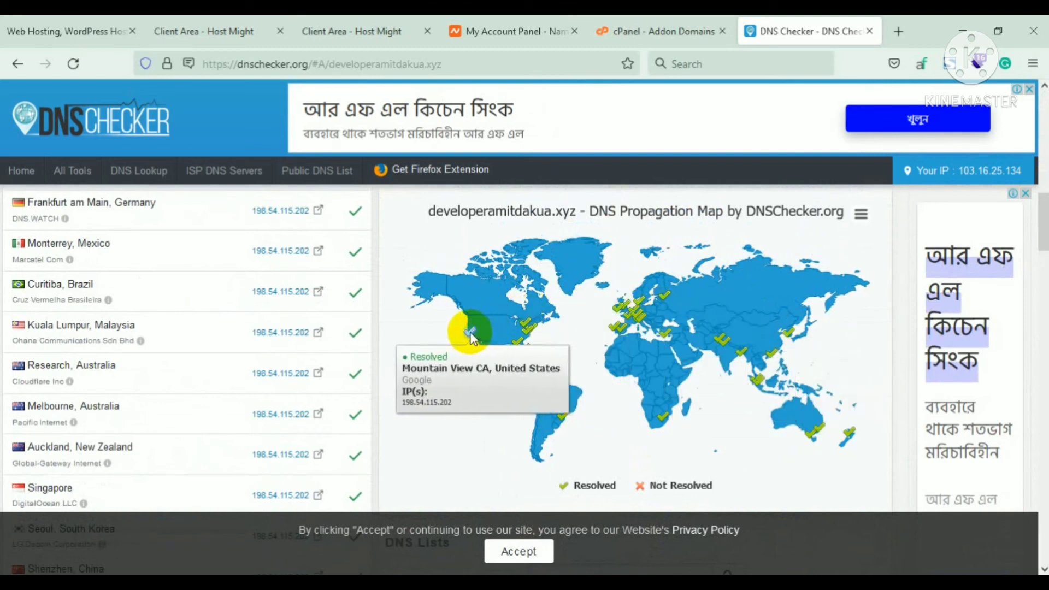
# Inspect the DNS propagation map, its legend and the details of individual server markers in the United States and Portugal.
pyautogui.scroll(-2, 605, 389)
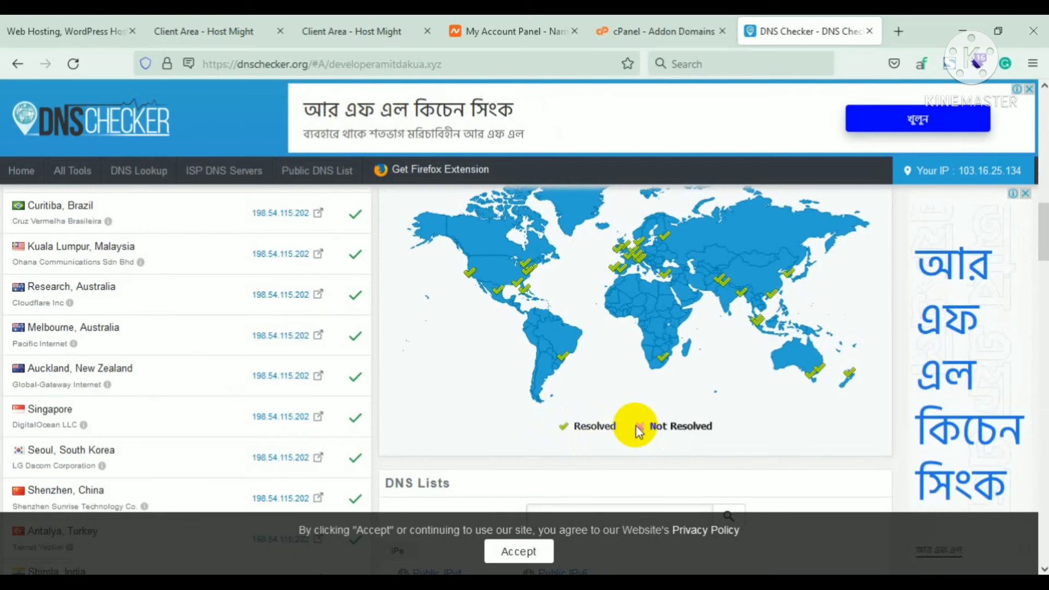
pyautogui.moveTo(565, 360)
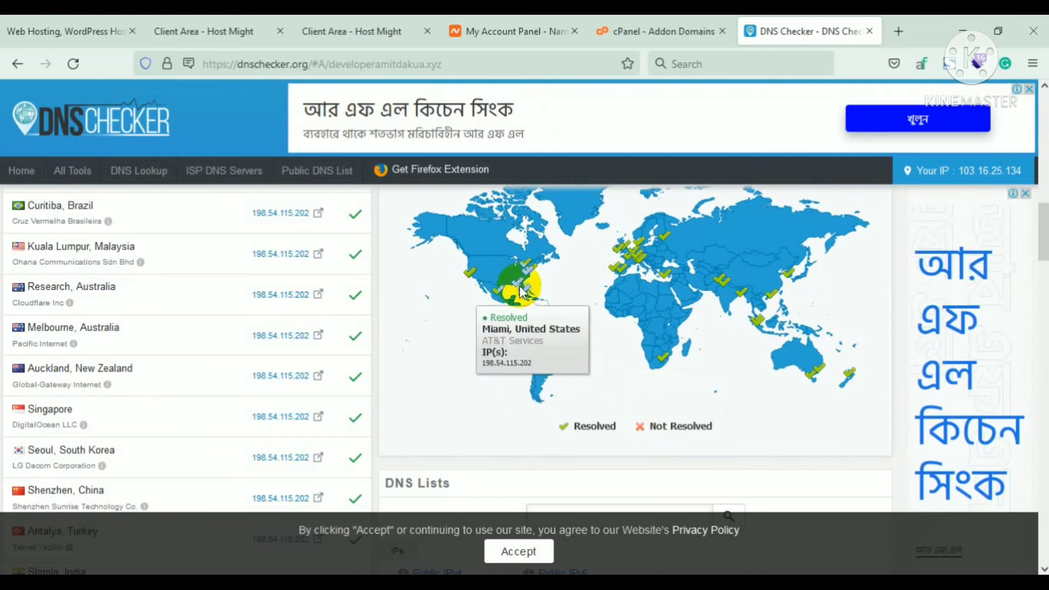
pyautogui.moveTo(521, 291)
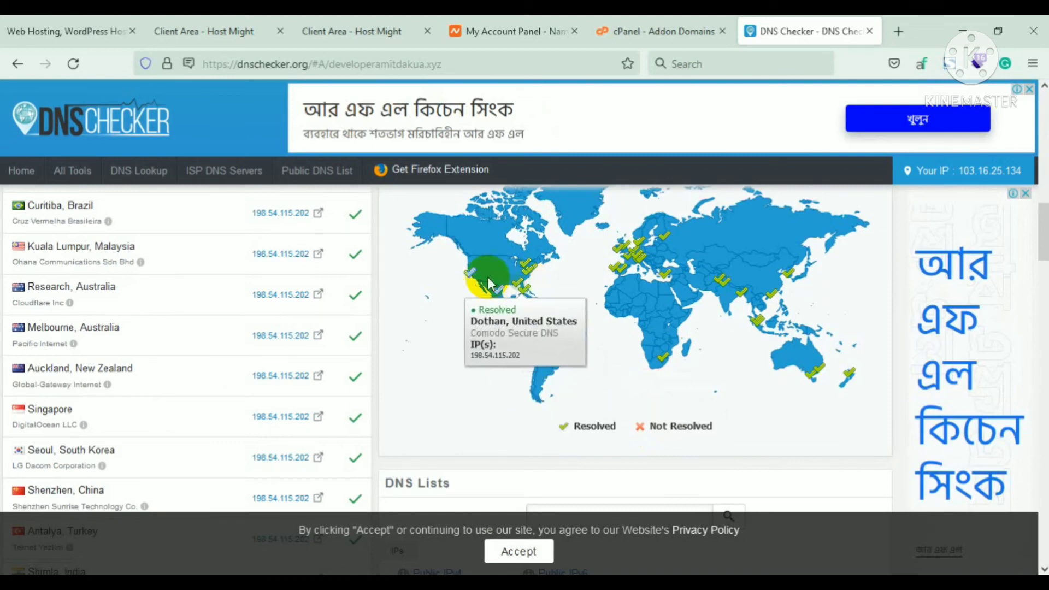
pyautogui.scroll(3, 519, 305)
pyautogui.moveTo(593, 324)
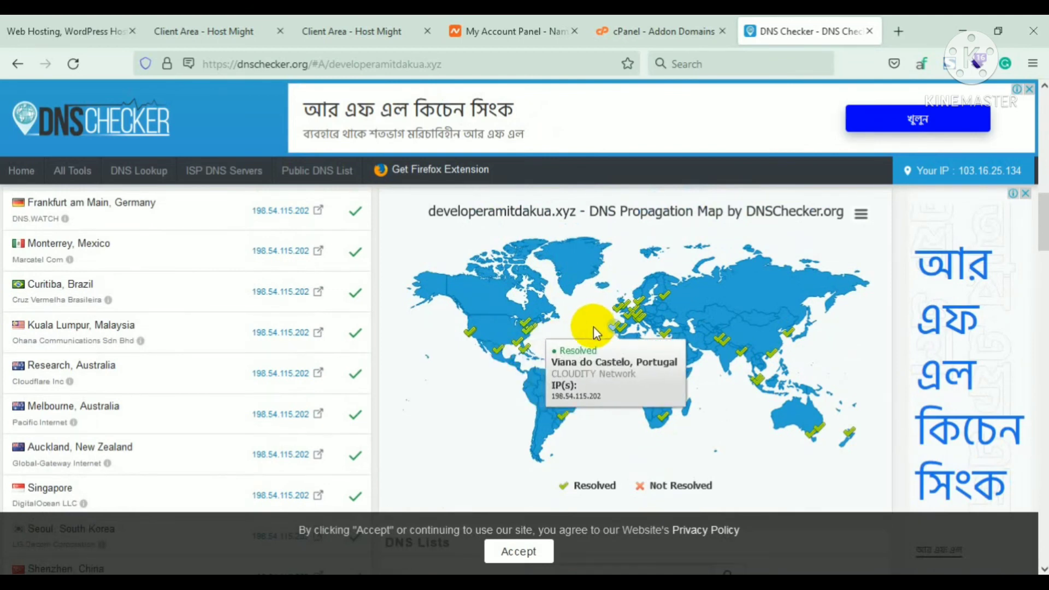
pyautogui.moveTo(475, 342)
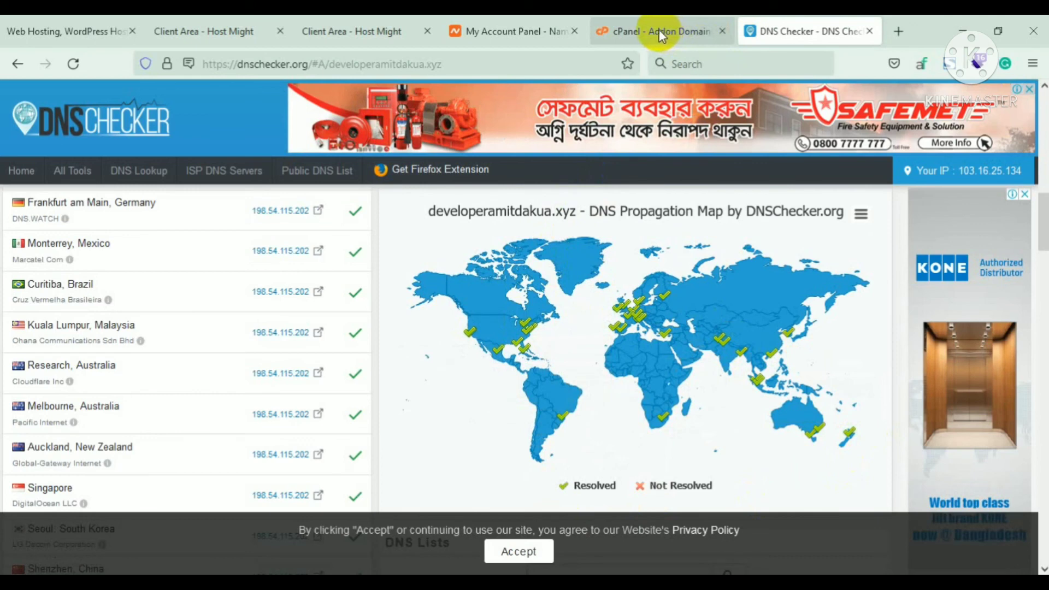
# Check the domain's entry under Modify Addon Domain on the cPanel Addon Domains page.
pyautogui.click(659, 33)
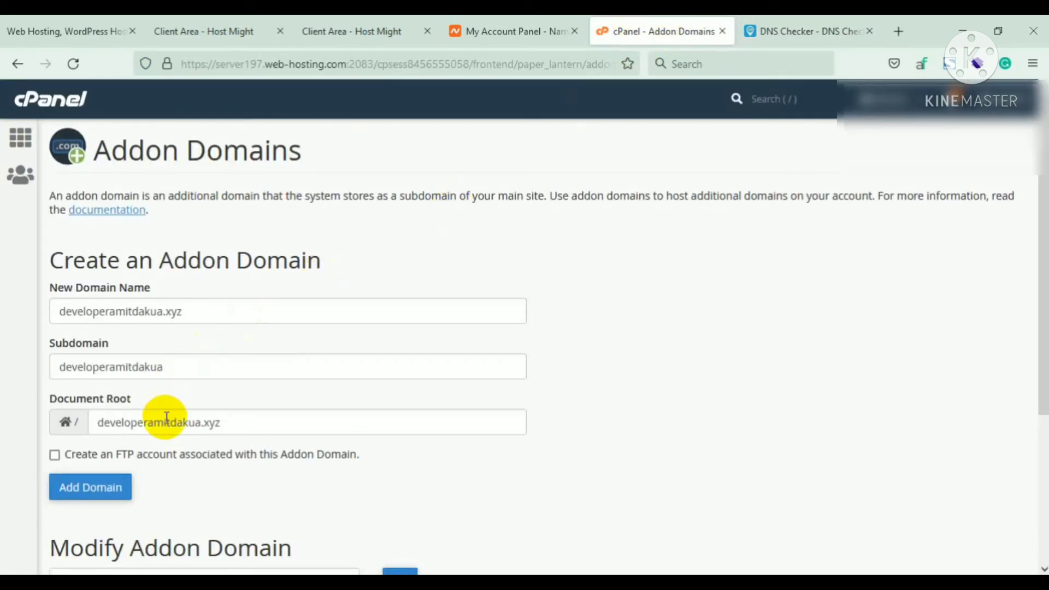
pyautogui.scroll(-2, 164, 420)
pyautogui.scroll(-3, 218, 407)
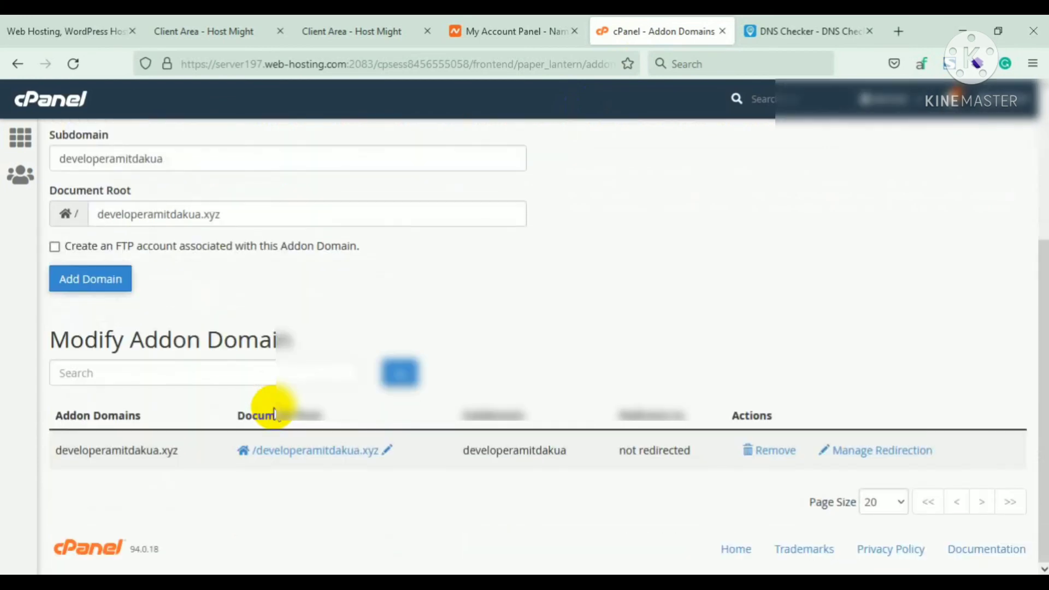
pyautogui.scroll(3, 273, 393)
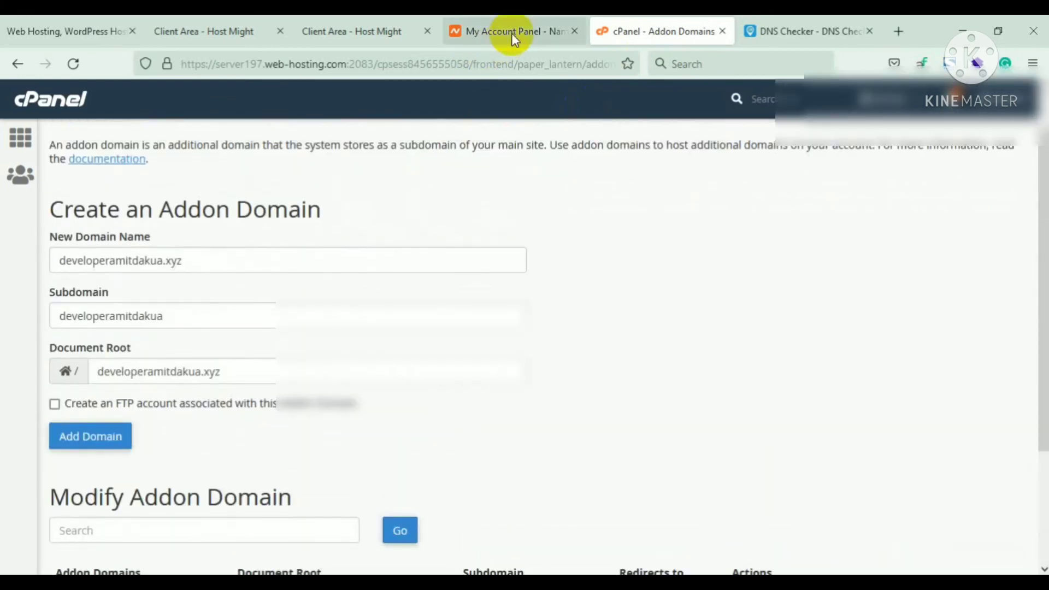
# Reload the Namecheap account dashboard and check the pointed domain among the recently active products.
pyautogui.click(489, 36)
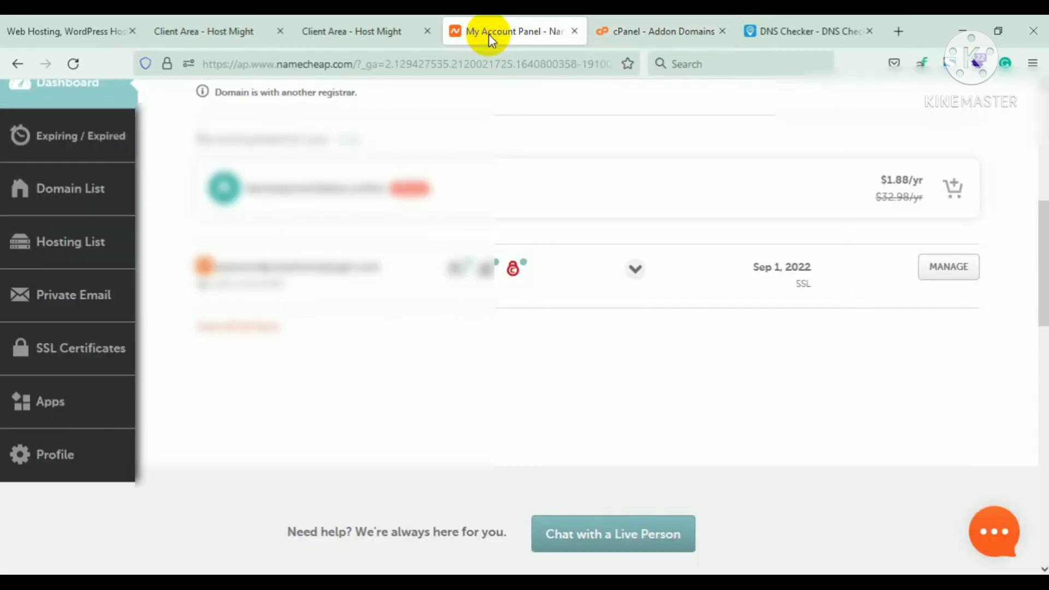
pyautogui.scroll(2, 362, 326)
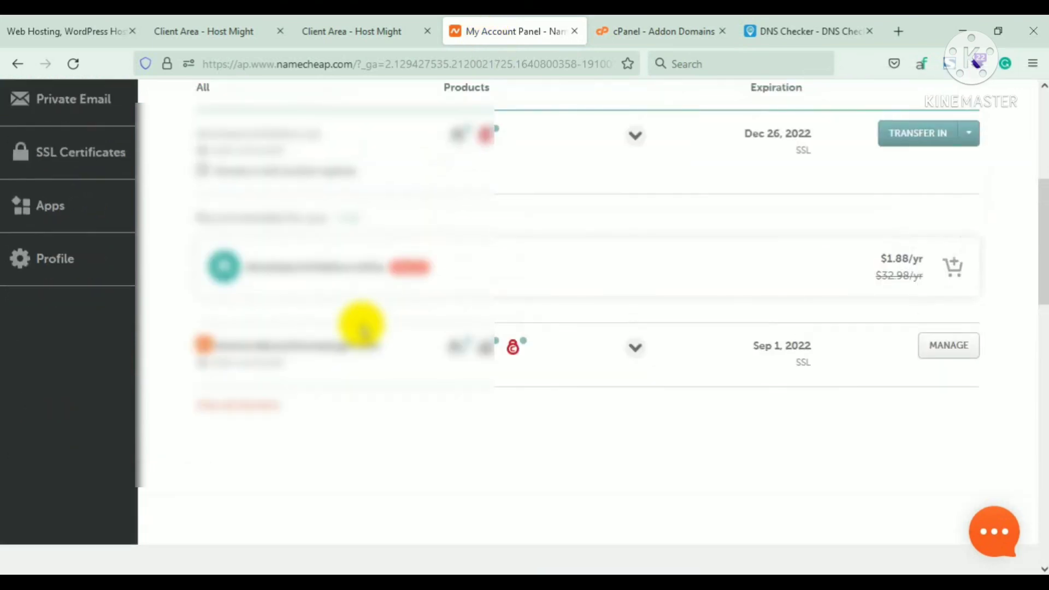
pyautogui.scroll(5, 361, 327)
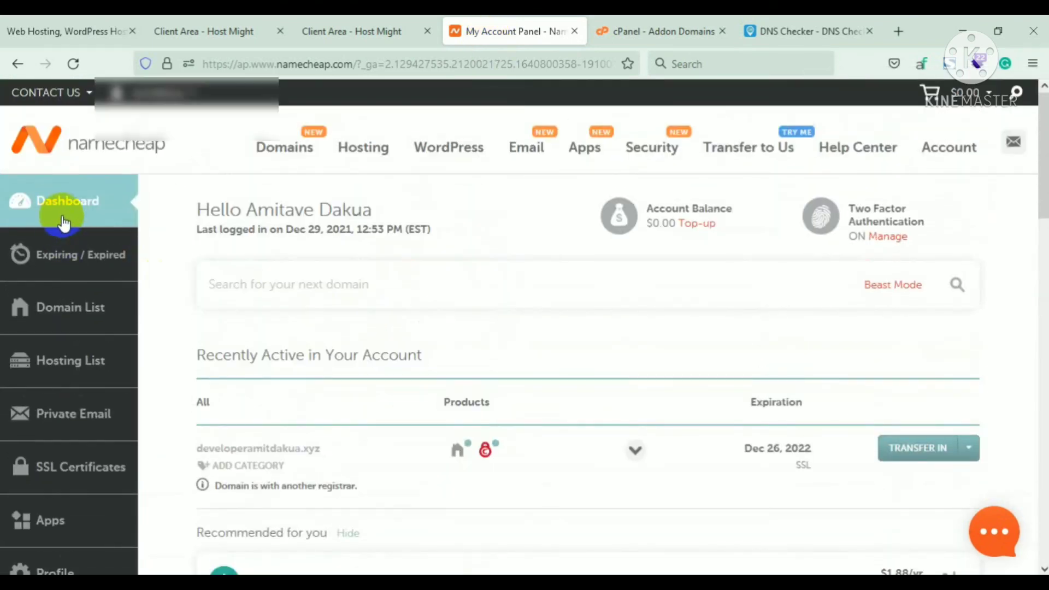
pyautogui.moveTo(292, 145)
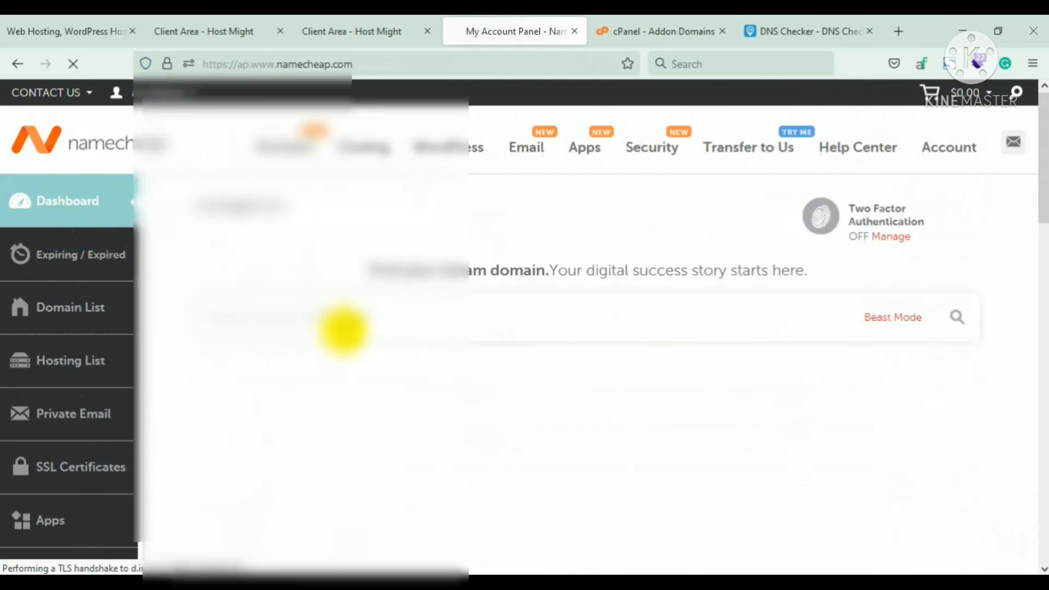
pyautogui.scroll(-4, 338, 331)
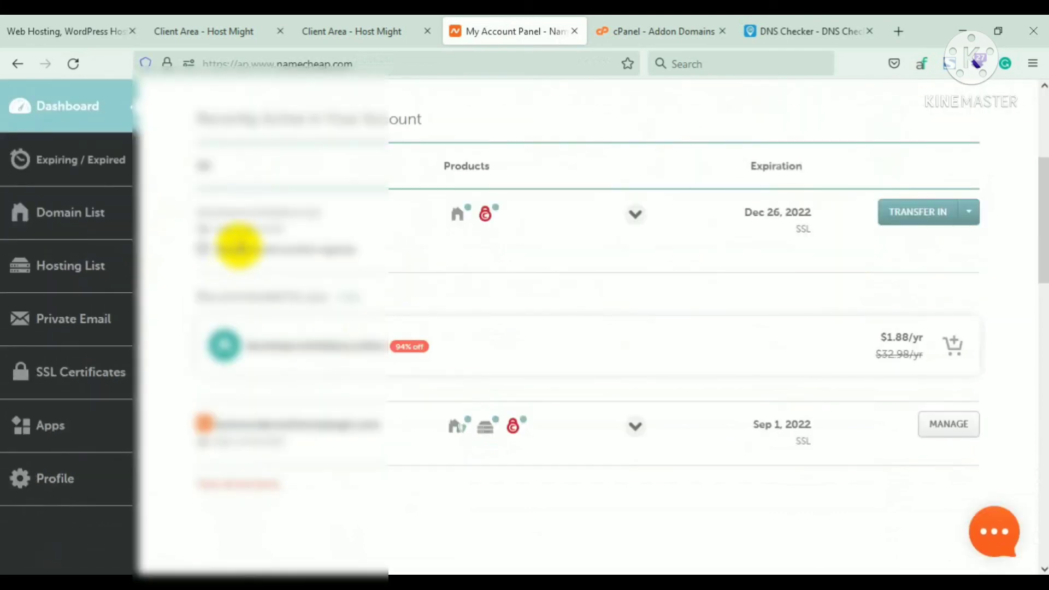
pyautogui.moveTo(478, 225)
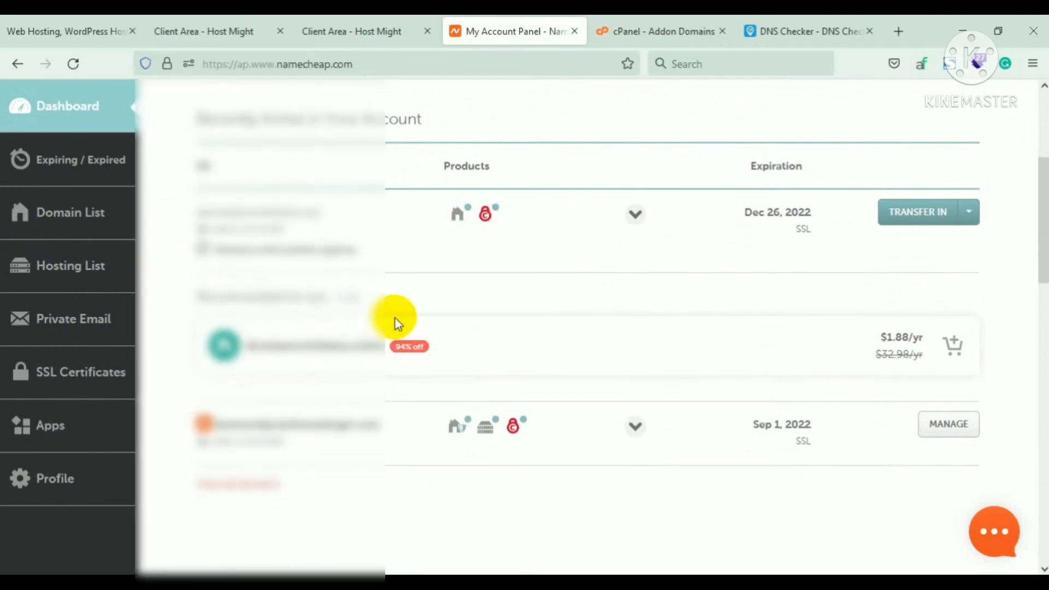
pyautogui.scroll(3, 395, 319)
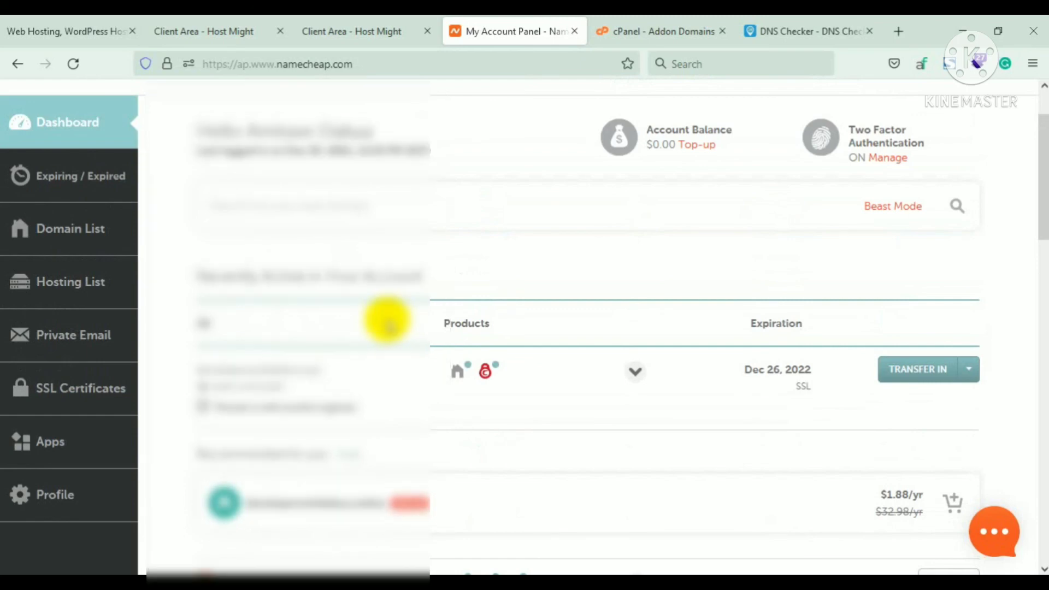
# Review the domain's custom nameservers in the Host Might client area.
pyautogui.click(185, 34)
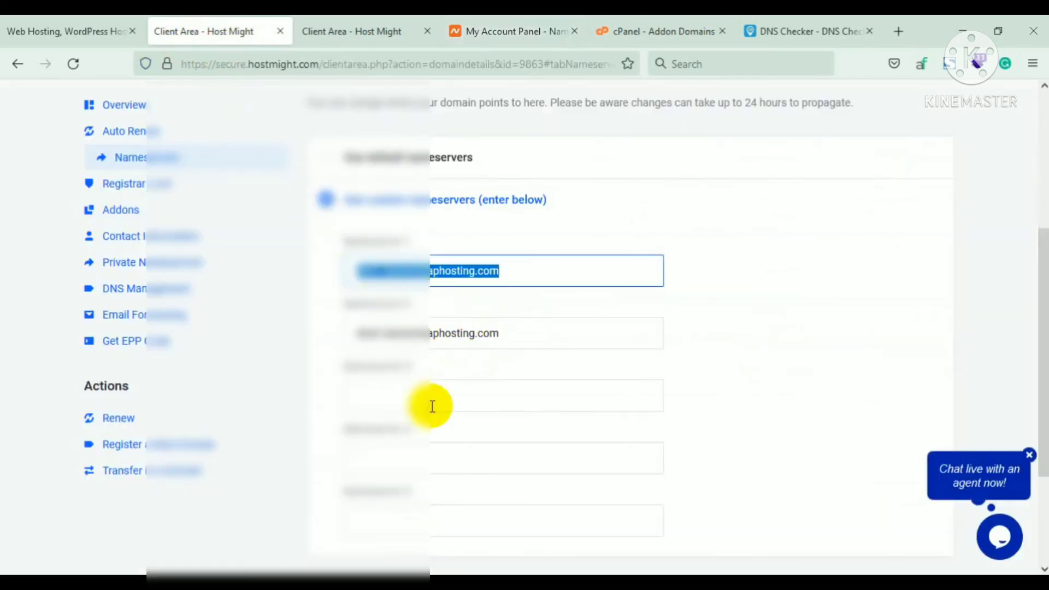
pyautogui.scroll(-3, 415, 437)
pyautogui.scroll(1, 464, 424)
pyautogui.scroll(3, 476, 404)
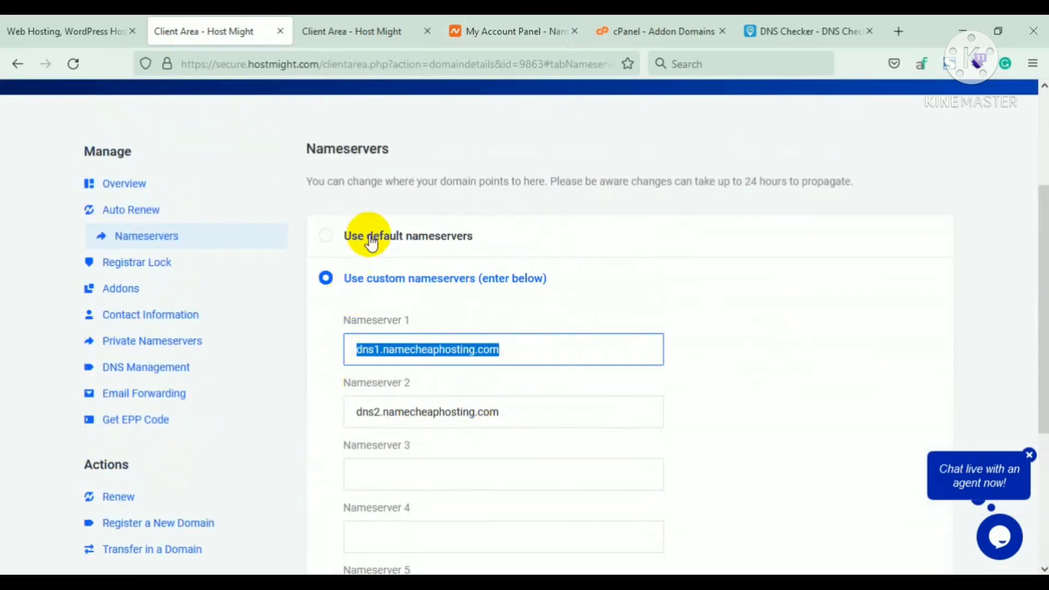
# Revisit the Namecheap dashboard and the cPanel Addon Domains page, and go back to the cPanel home page.
pyautogui.click(518, 38)
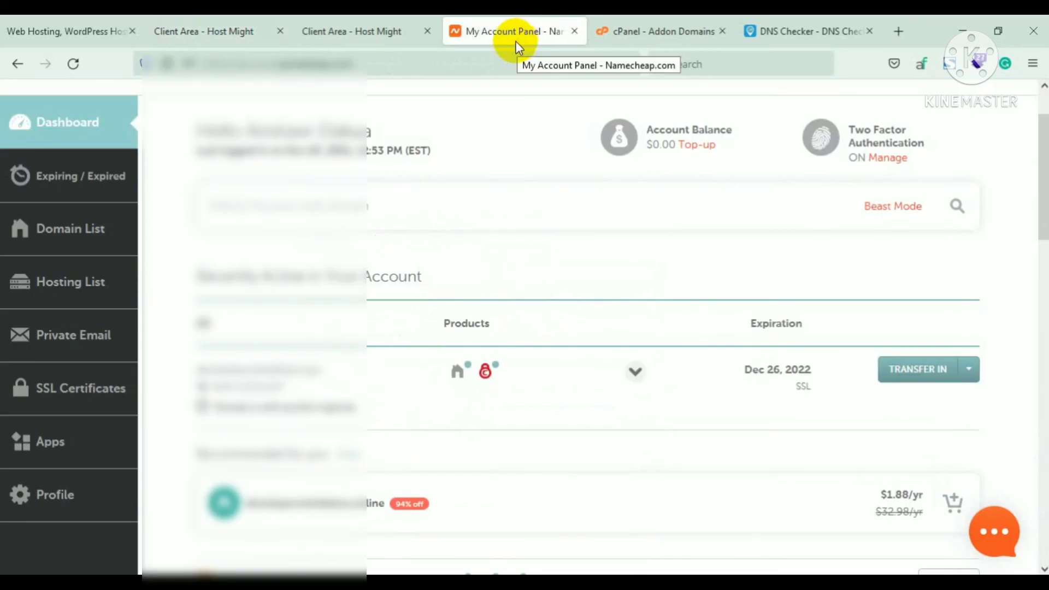
pyautogui.click(635, 30)
pyautogui.scroll(-3, 368, 321)
pyautogui.scroll(4, 316, 363)
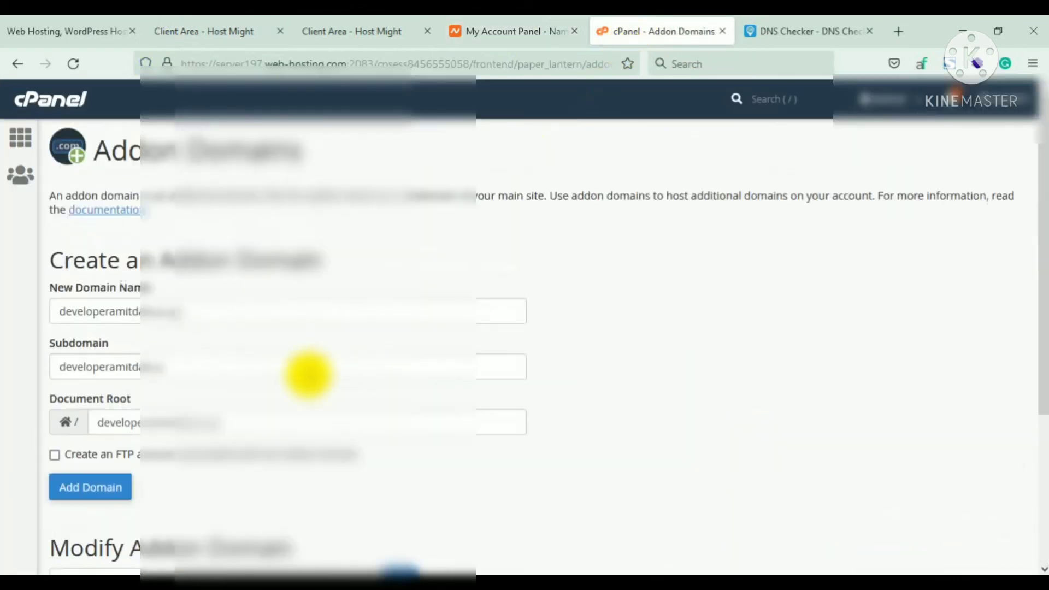
pyautogui.click(18, 66)
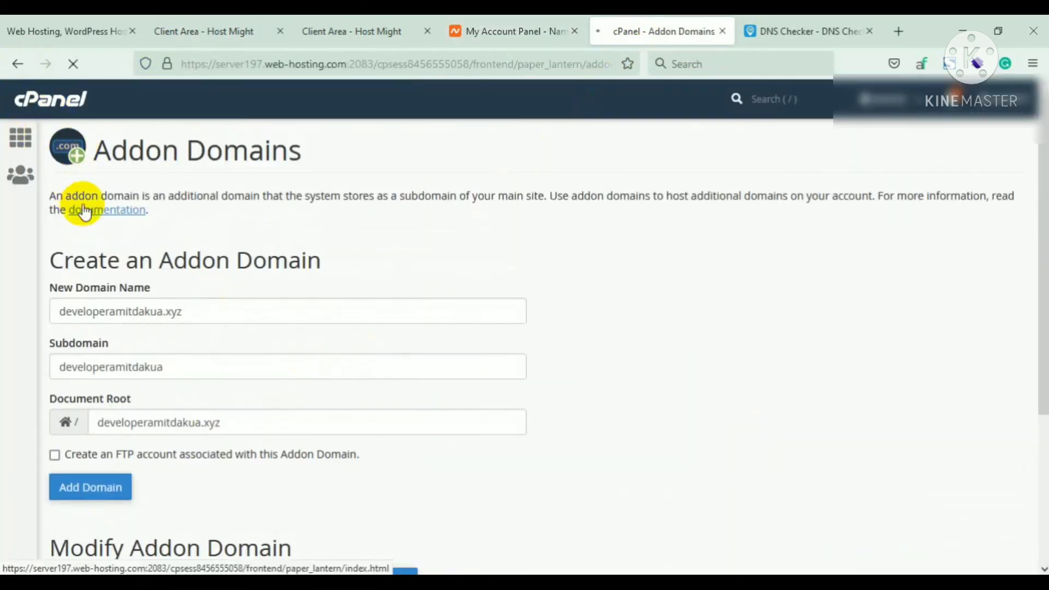